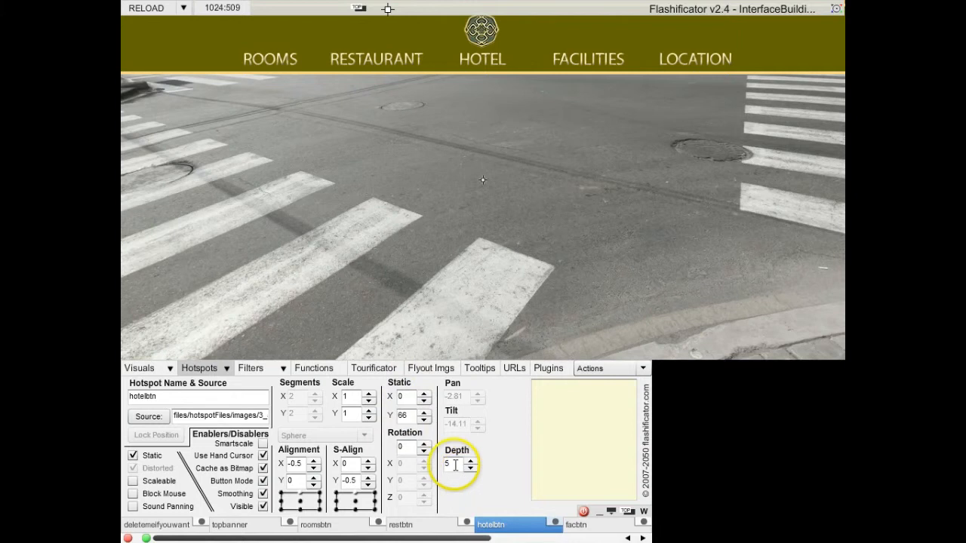
Set the depth of the topbanner hotspot to 2000 and of the roomsbtn hotspot to 2001
left_click(193, 56)
left_click(456, 464)
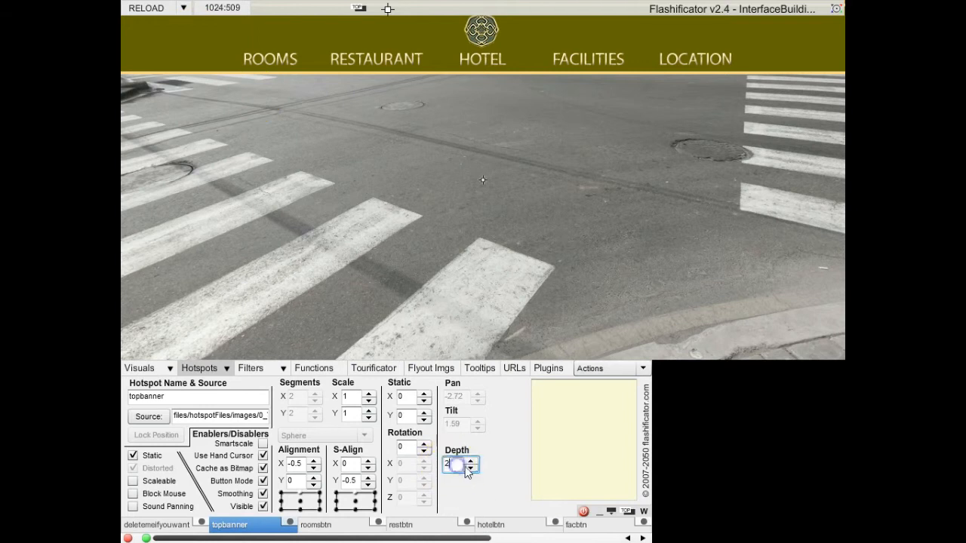
key("Return")
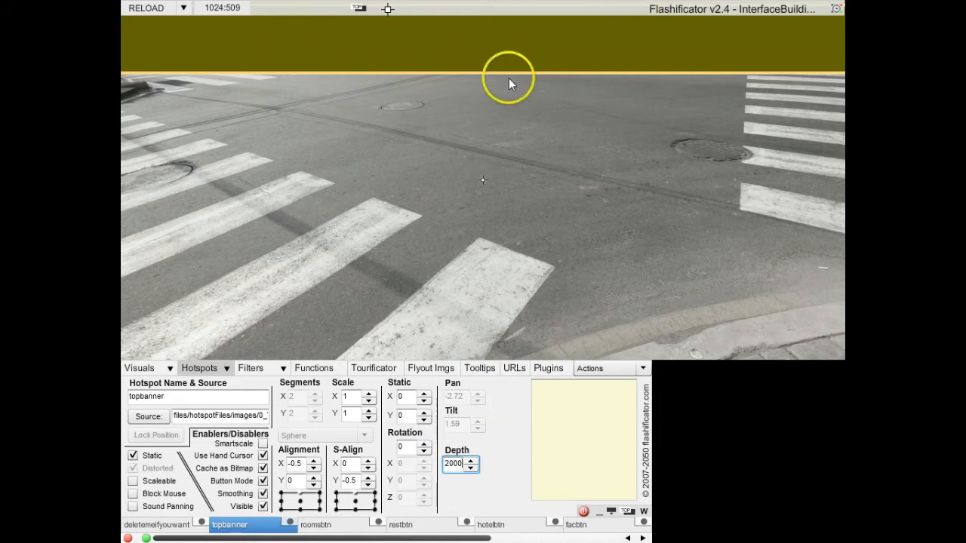
left_click(344, 526)
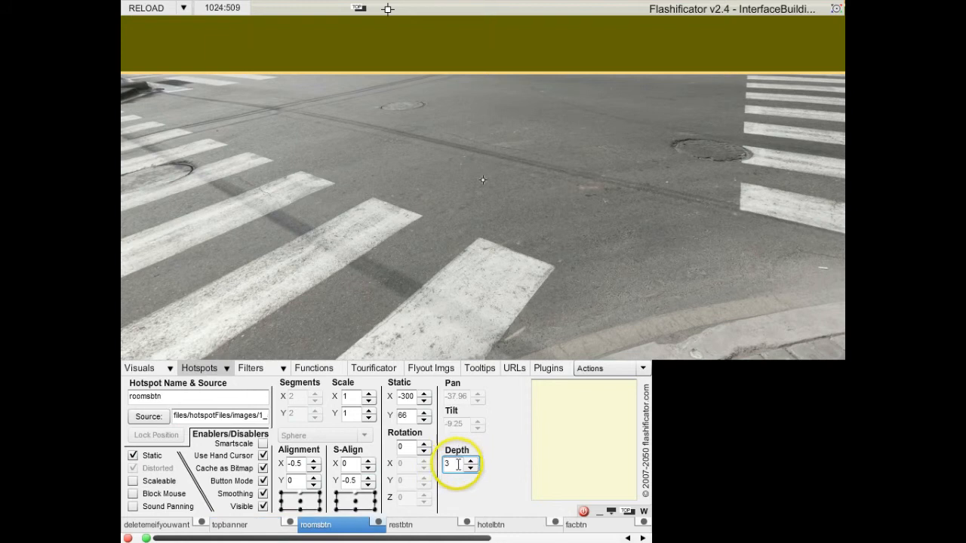
type("2001")
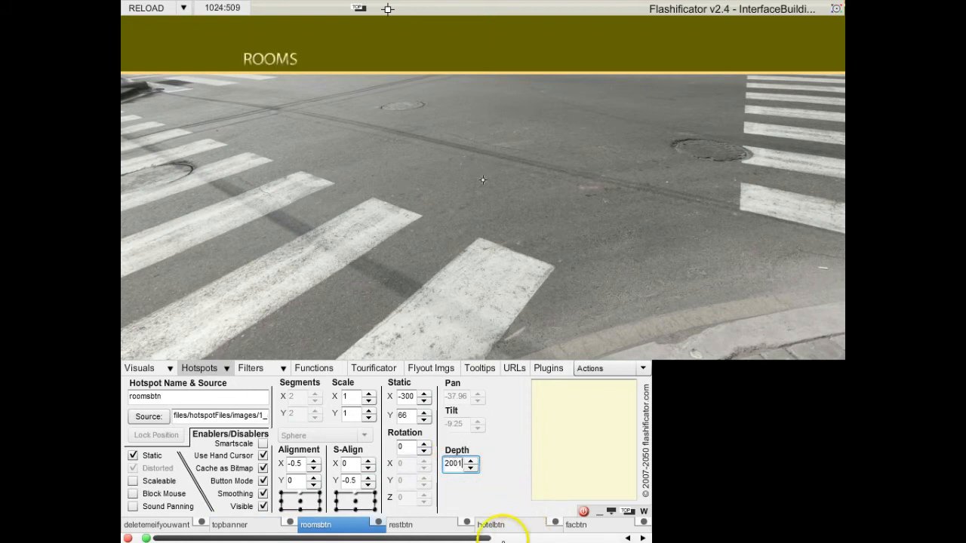
Raise the depths of the remaining menu button hotspots in sequence and set the logosel hotspot's depth to 2006
left_click(427, 520)
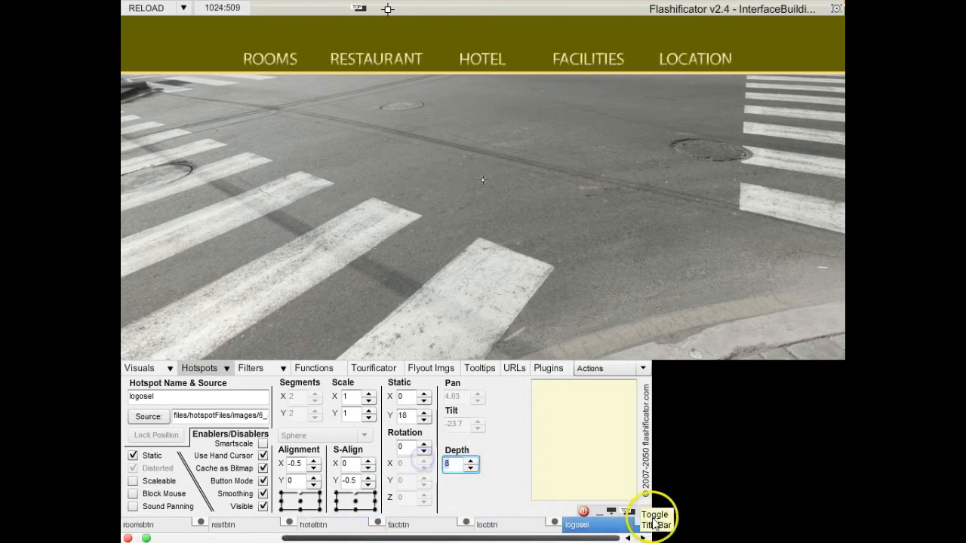
key("BackSpace")
type("2006")
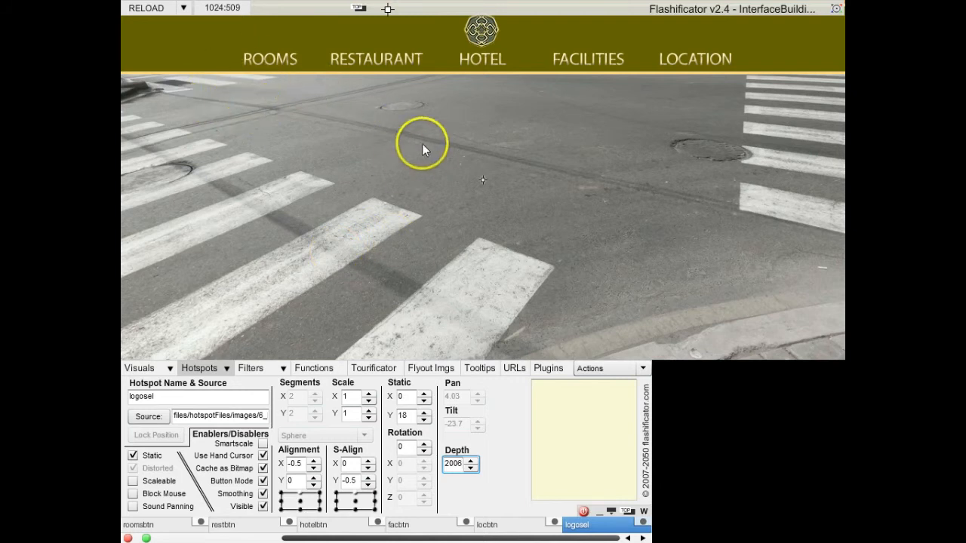
Add the dashboard banner image to the scene as a hotspot and name it dashbanner
left_click_drag(421, 143, 250, 128)
left_click_drag(333, 195, 308, 222)
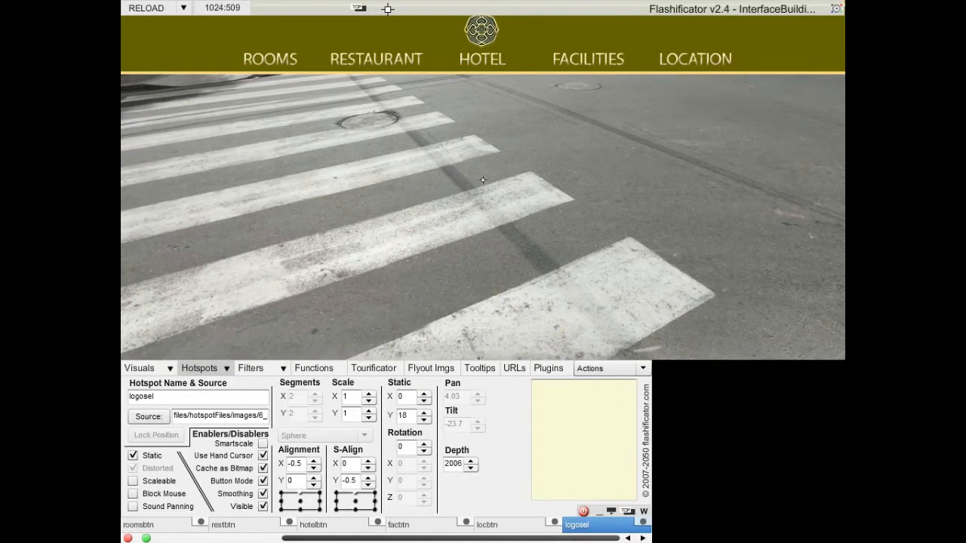
left_click_drag(844, 340, 453, 309)
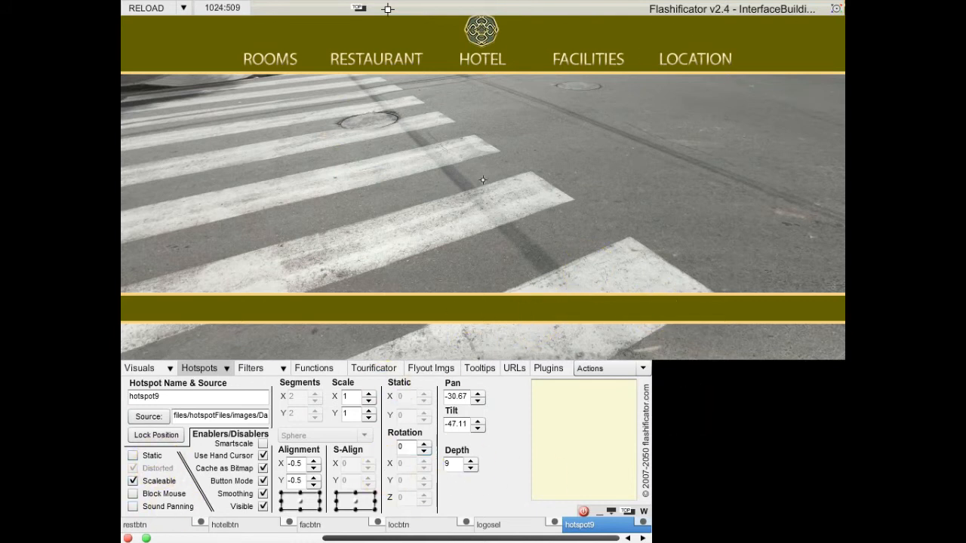
double_click(189, 398)
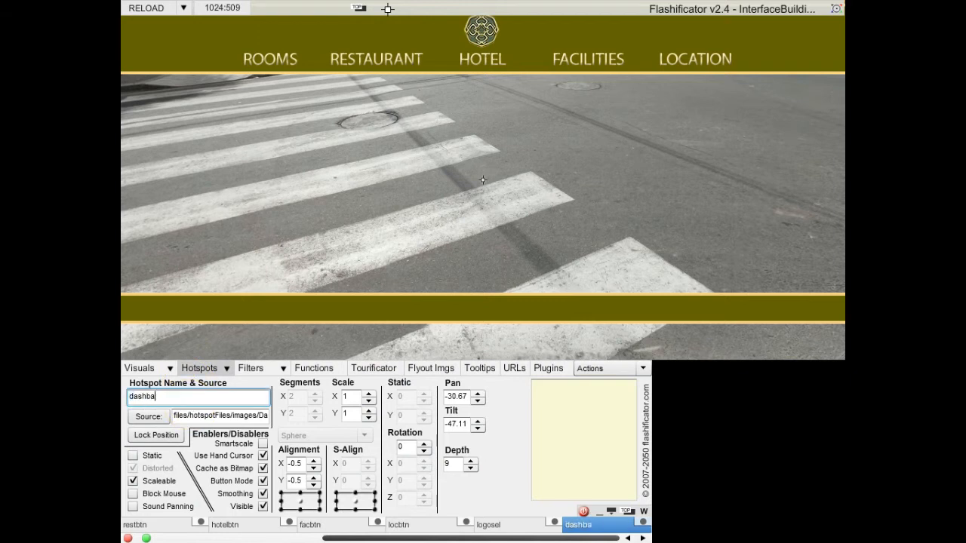
Make dashbanner static and non-scaleable, and anchor it to the bottom centre with Alignment Y -1 and S-Align Y 0.5
left_click(133, 456)
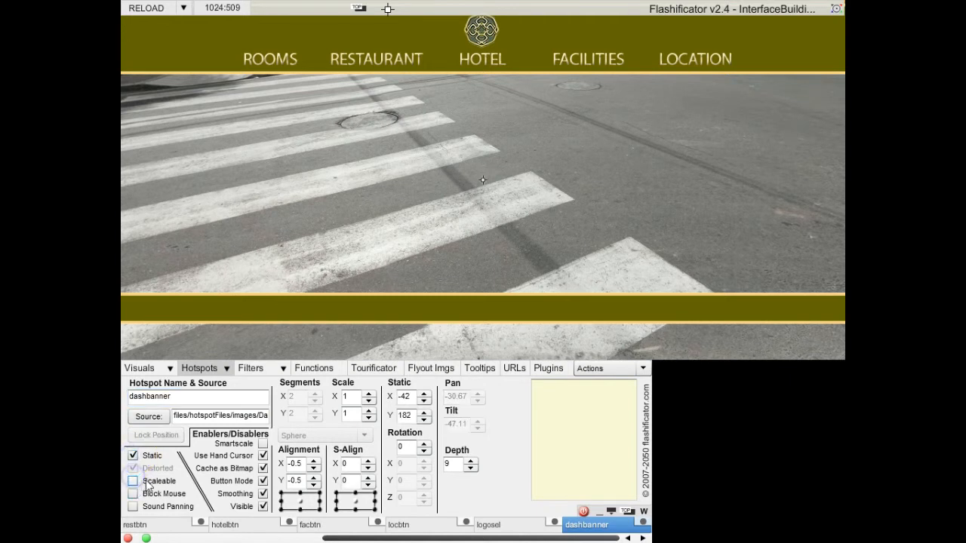
left_click(300, 498)
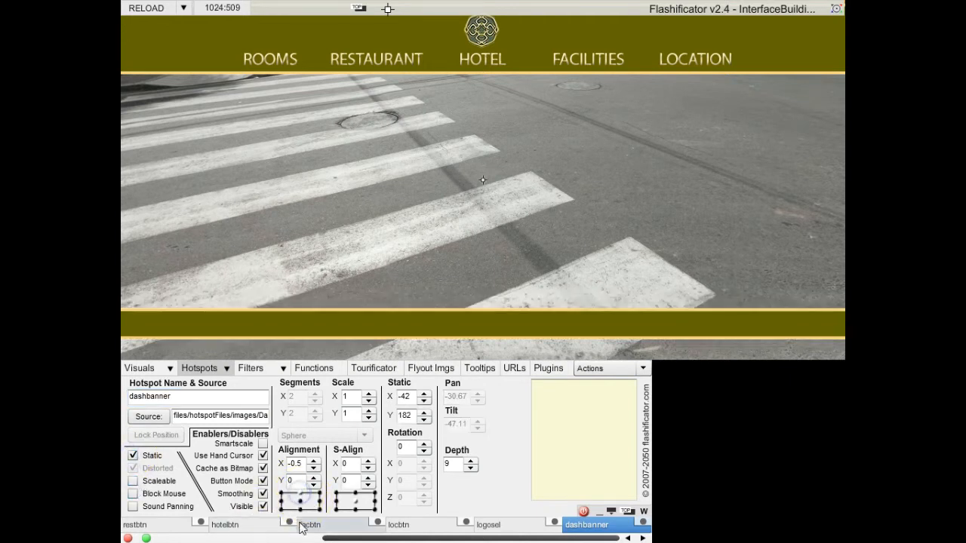
left_click(301, 507)
left_click(357, 509)
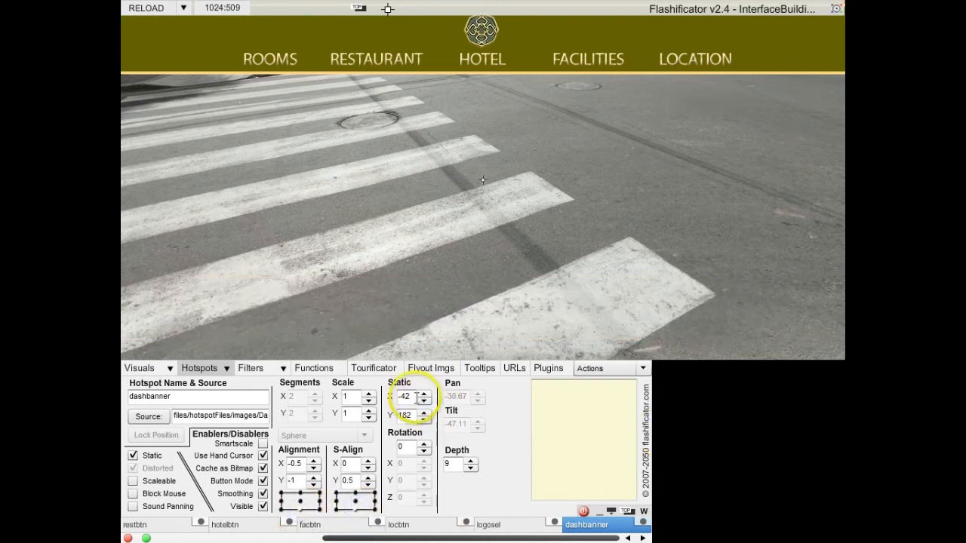
Set dashbanner's static position to X 0 and Y 0, and reload the scene
left_click_drag(416, 398, 345, 392)
key("BackSpace")
left_click_drag(413, 416, 348, 398)
key("BackSpace")
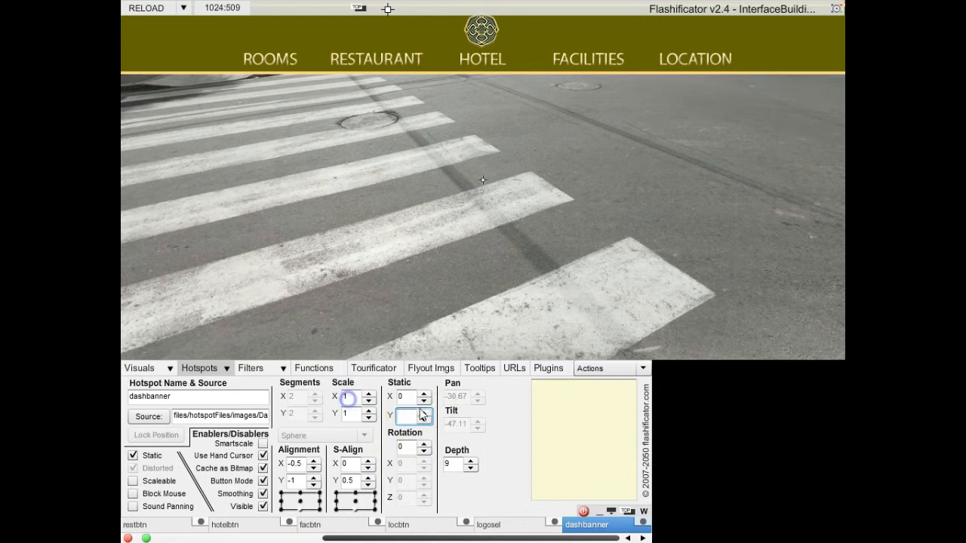
left_click(409, 399)
left_click(146, 8)
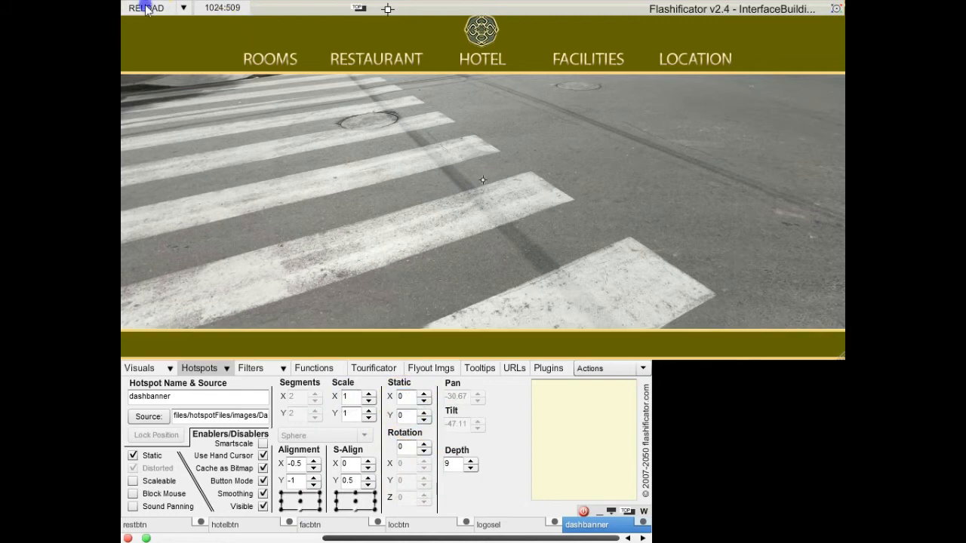
Set the depth of the dashbanner hotspot to 1000
left_click(473, 467)
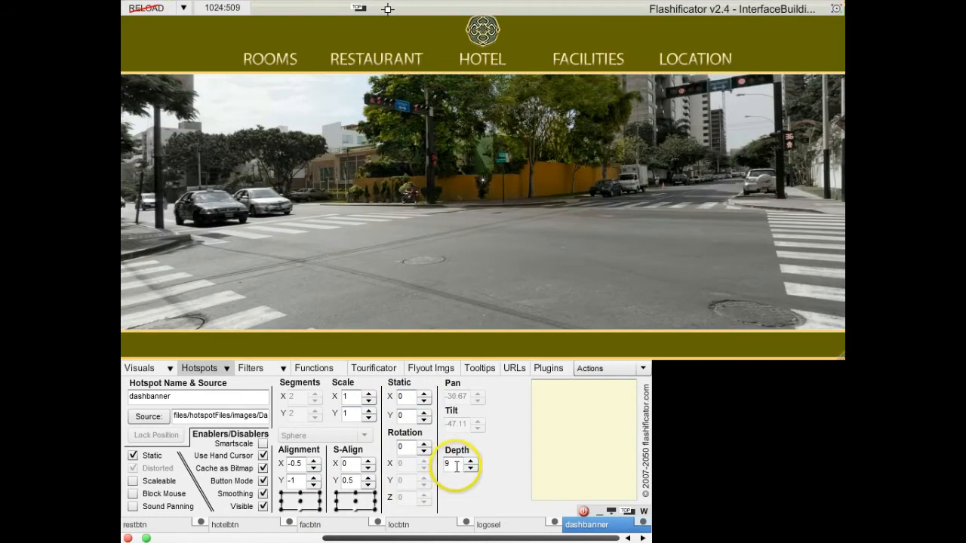
left_click_drag(457, 466, 431, 462)
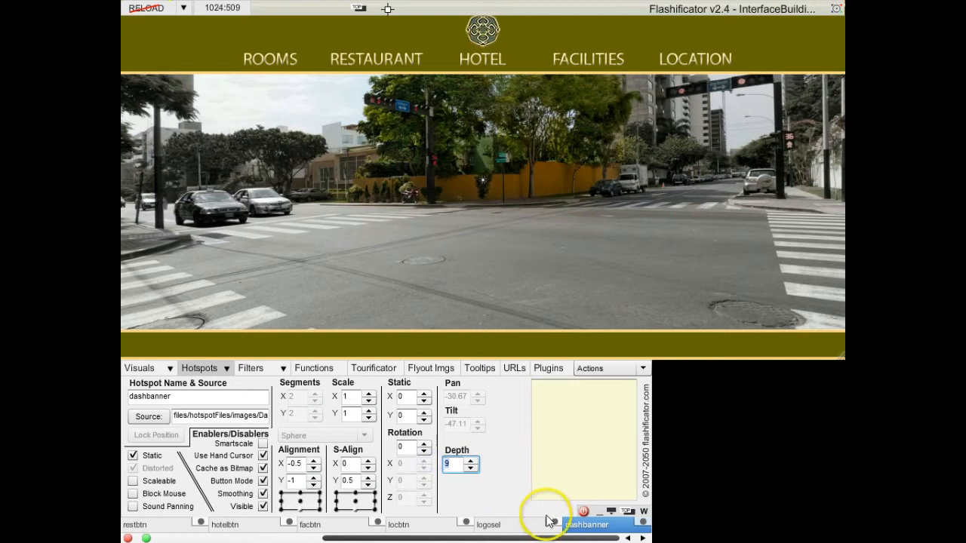
type("1000")
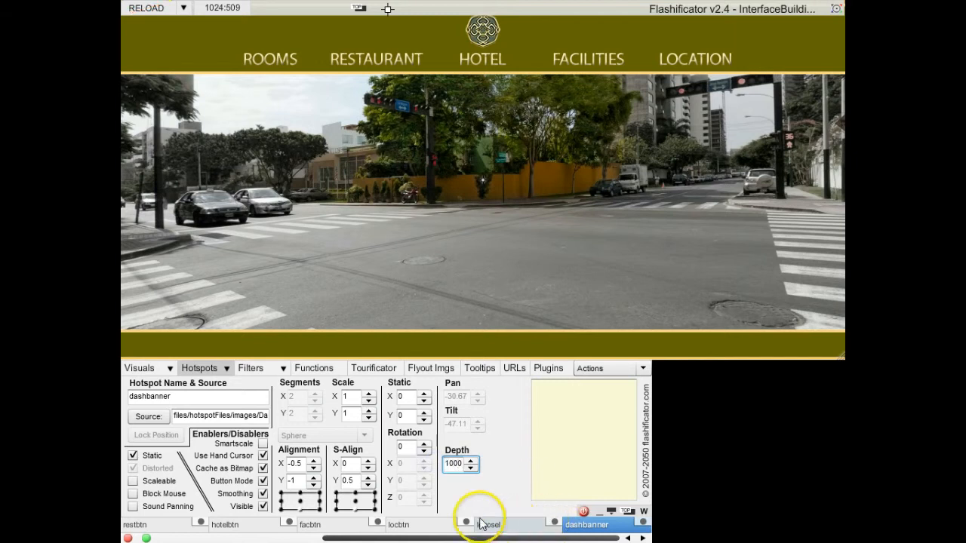
left_click(402, 415)
left_click(458, 465)
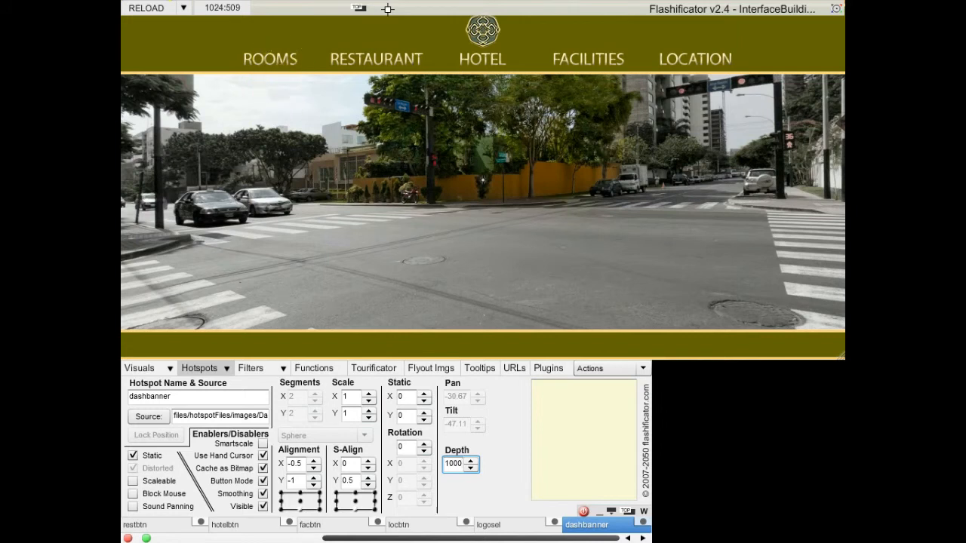
Add the rooms background panel and the Standard Room, Standard Twin, Senior Suite, Junior Suite and three Bathroom labels as hotspots over the panorama
left_click_drag(842, 204, 240, 178)
left_click_drag(841, 189, 381, 136)
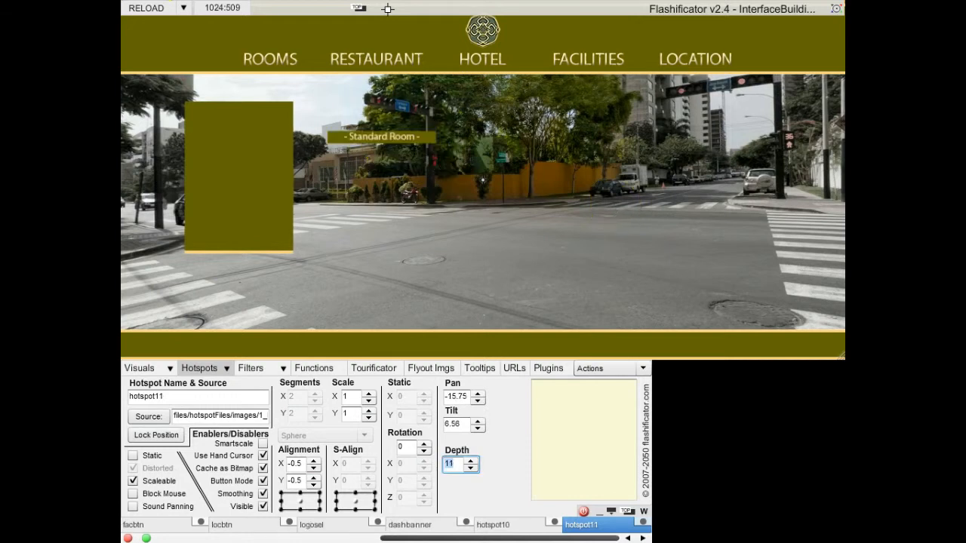
left_click_drag(841, 212, 385, 168)
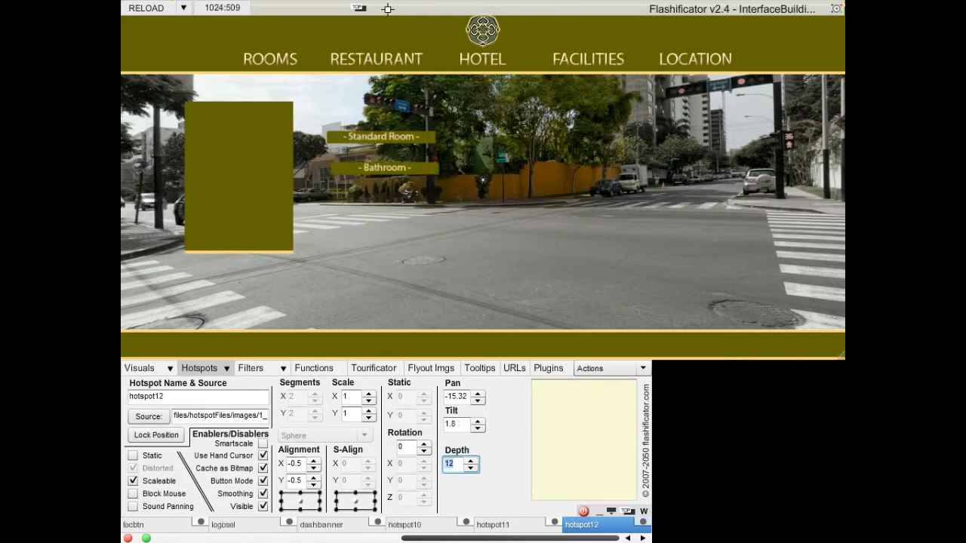
left_click_drag(841, 200, 375, 203)
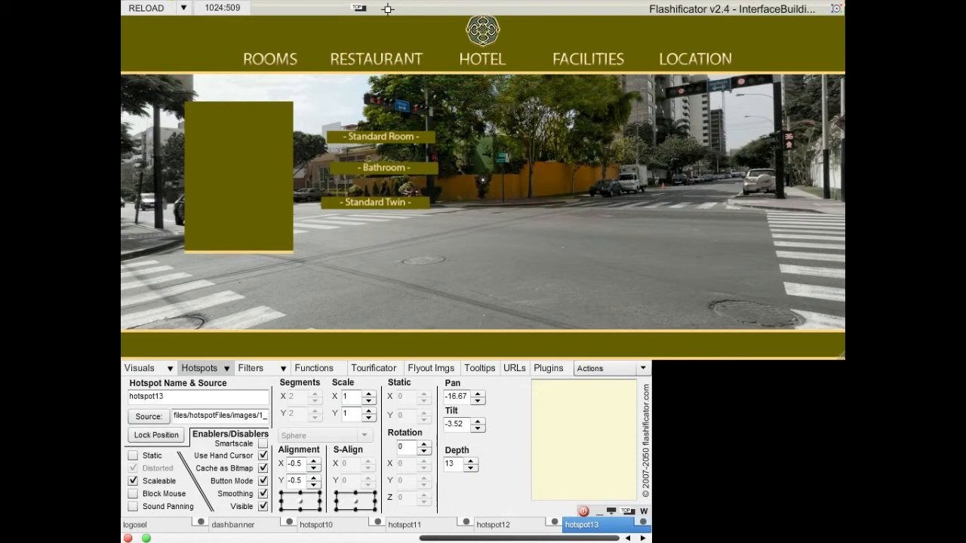
left_click_drag(841, 200, 383, 245)
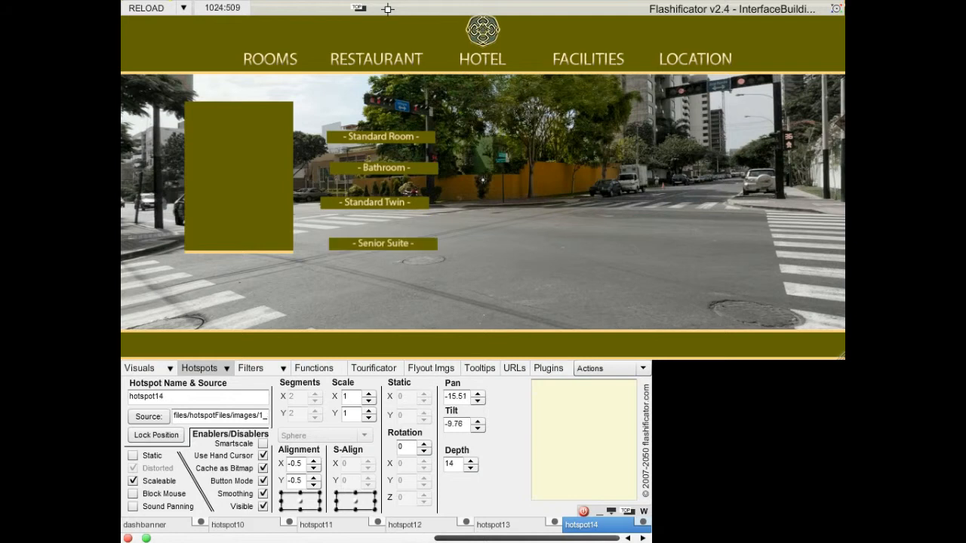
left_click_drag(841, 200, 537, 143)
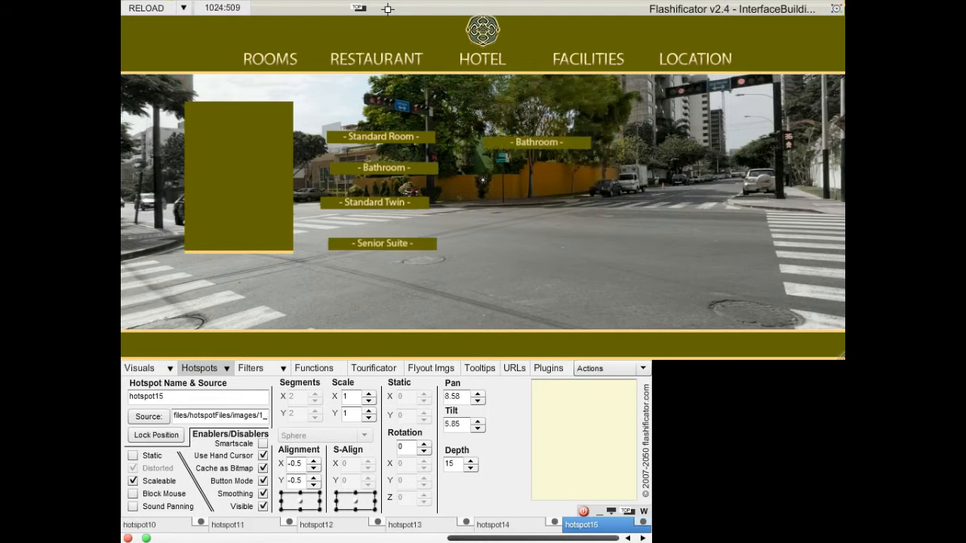
left_click_drag(842, 200, 568, 204)
left_click_drag(841, 200, 565, 251)
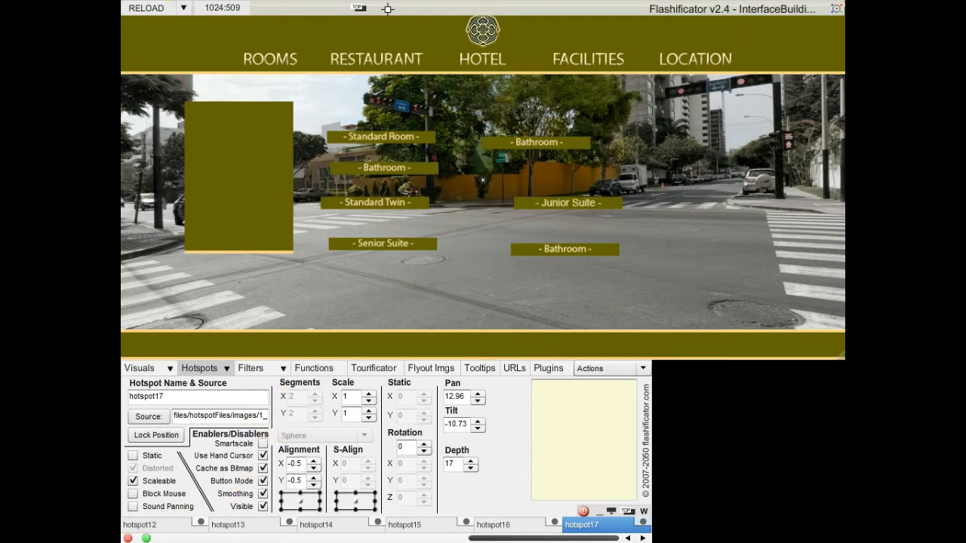
Name the room label hotspots in order up to roomsel7, and make roomsel7 static and non-scaleable
double_click(189, 398)
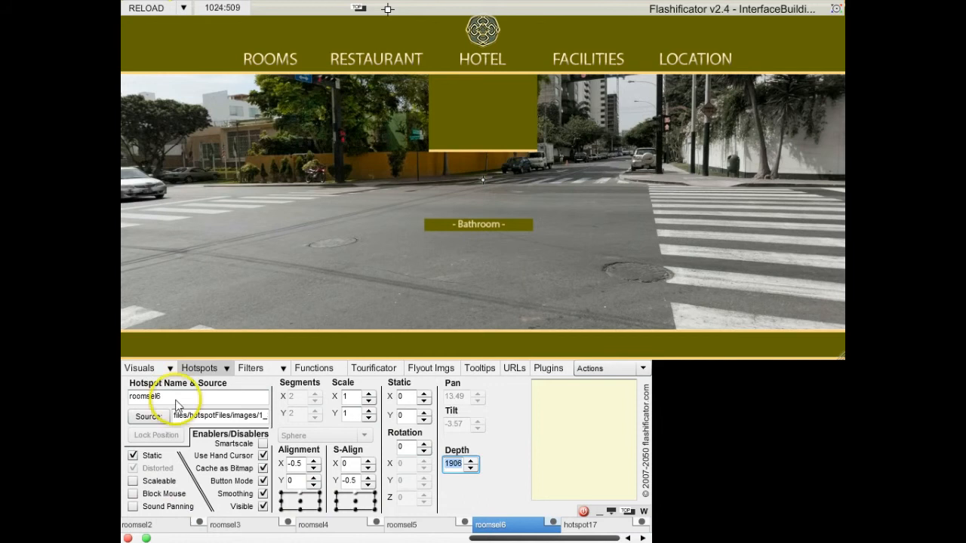
left_click(582, 532)
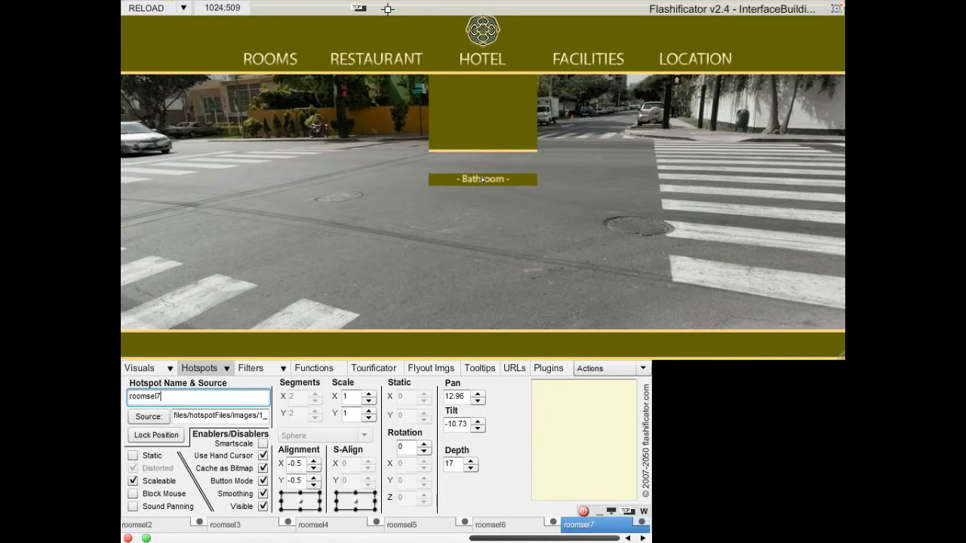
left_click(133, 455)
left_click(132, 481)
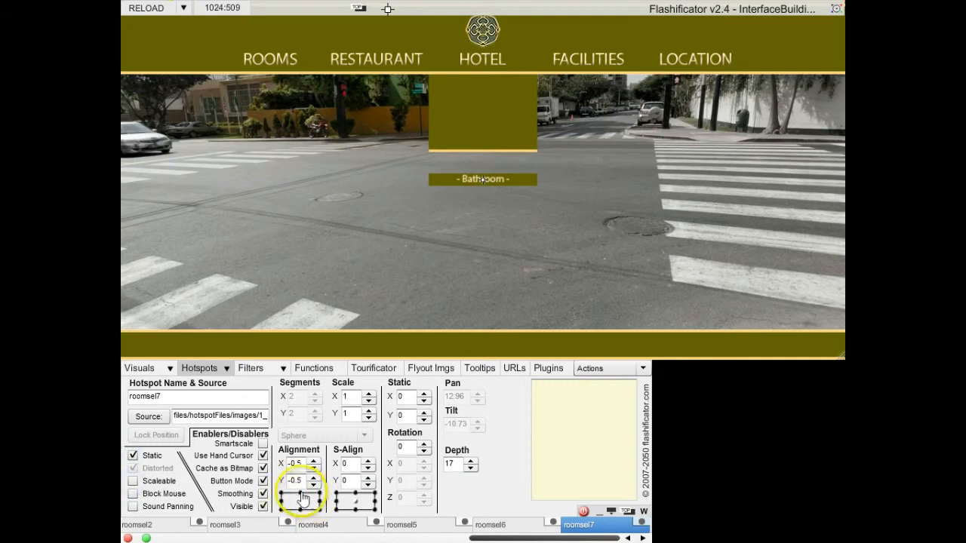
Anchor roomsel7 to the top centre with Alignment Y 0 and S-Align Y -0.5, and set its depth to 1907
left_click(301, 493)
left_click(358, 498)
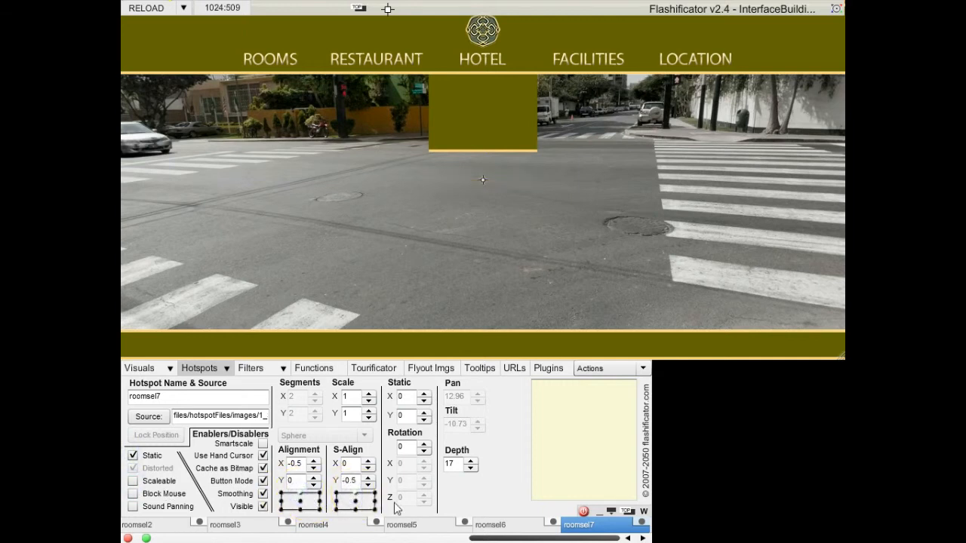
left_click(455, 465)
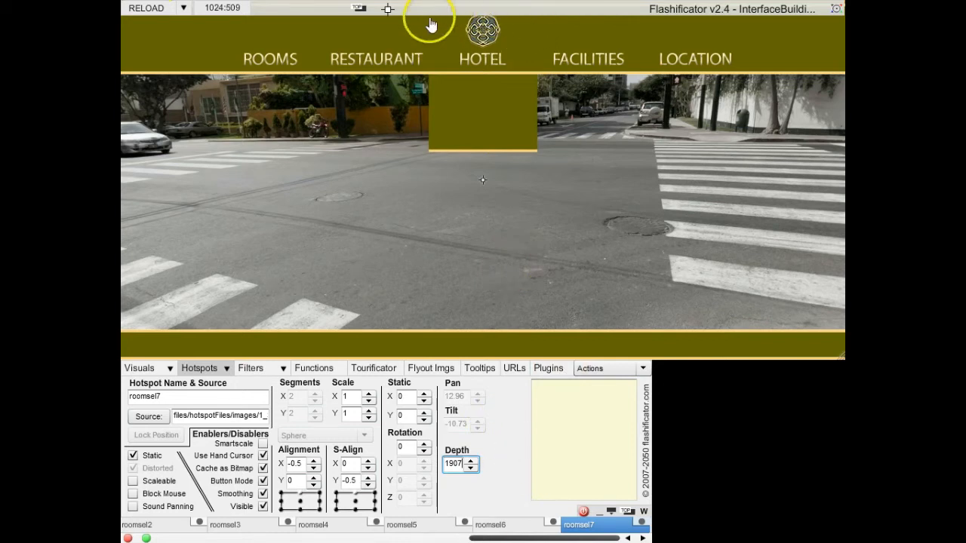
Bring up the Values.txt notes beside the editor and set Static X to -300 for roomsel7 back through roomsel2
left_click(400, 399)
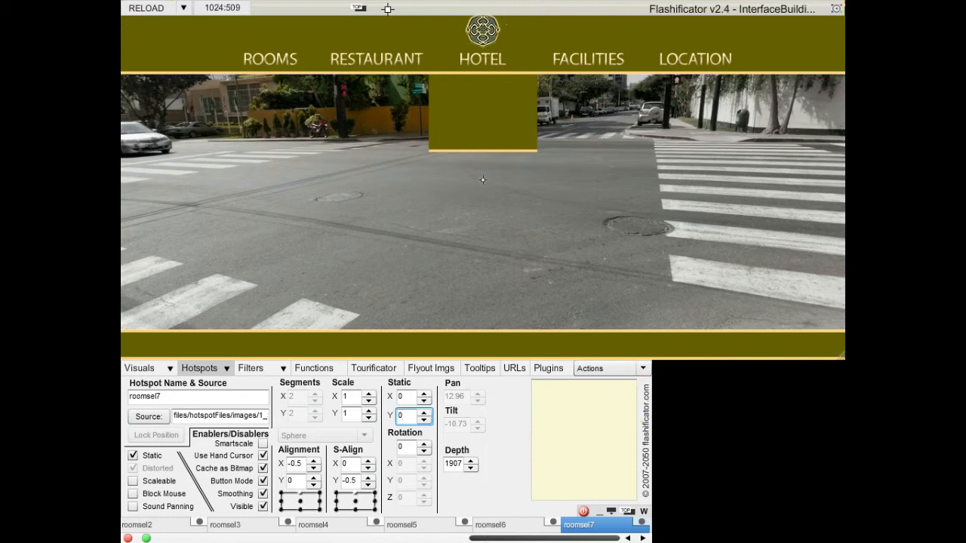
key("alt+Tab")
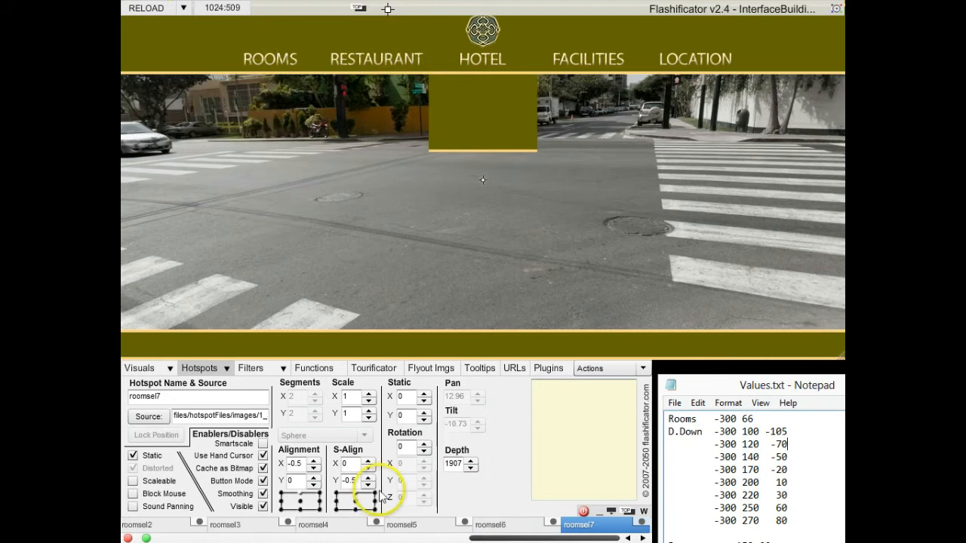
left_click(402, 396)
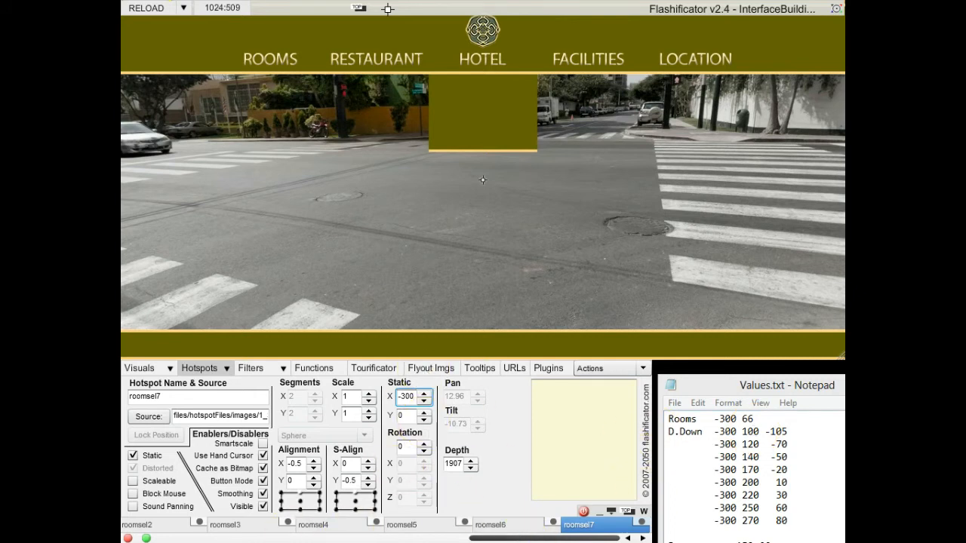
key("Page_Up")
key("Page_Up")
key("Page_Up")
key("Page_Up")
key("Page_Up")
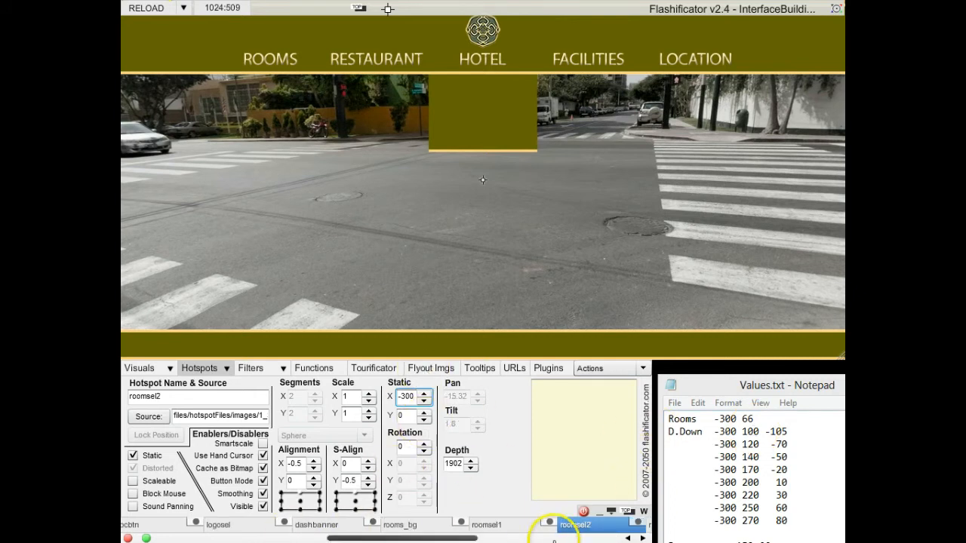
Set Static X to -300 for roomsel1 and the rooms_bg hotspot
left_click(516, 526)
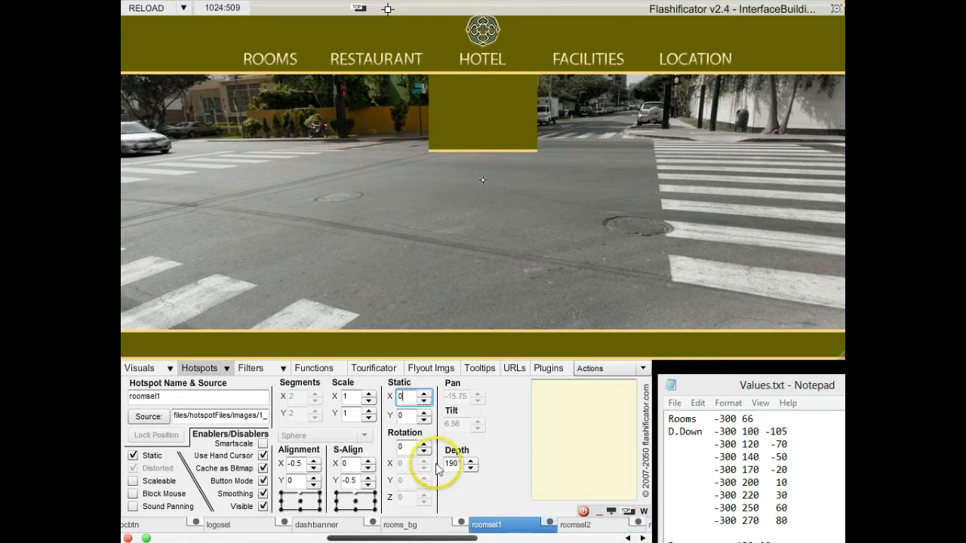
type("-")
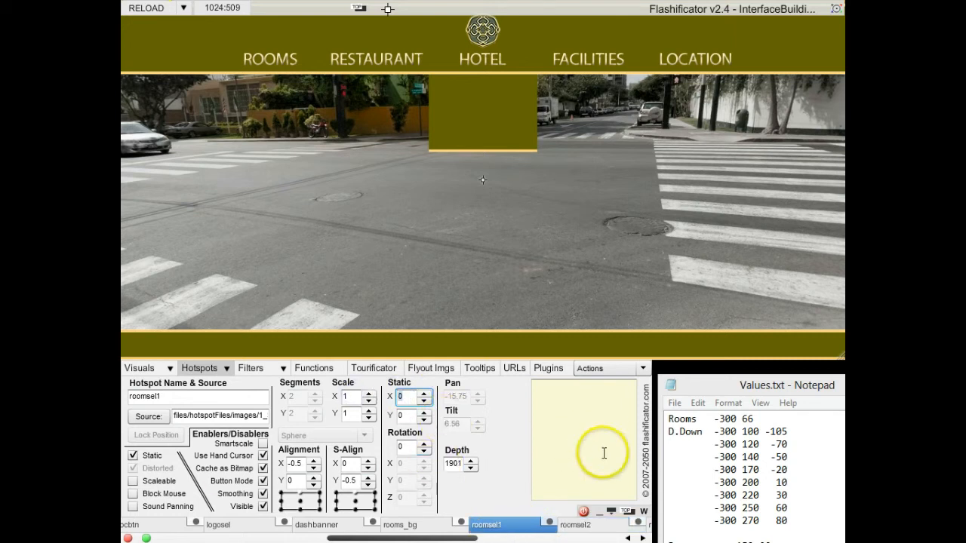
type("300")
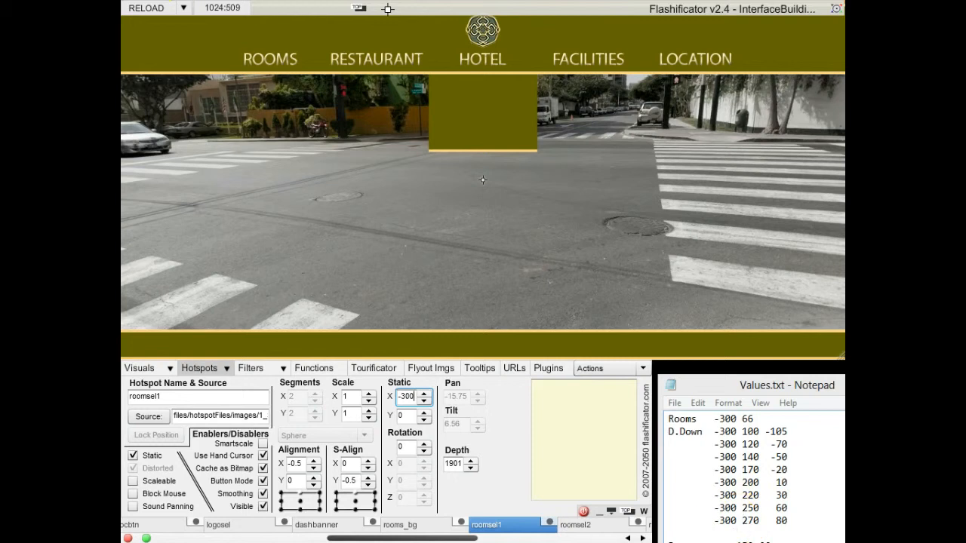
left_click(400, 524)
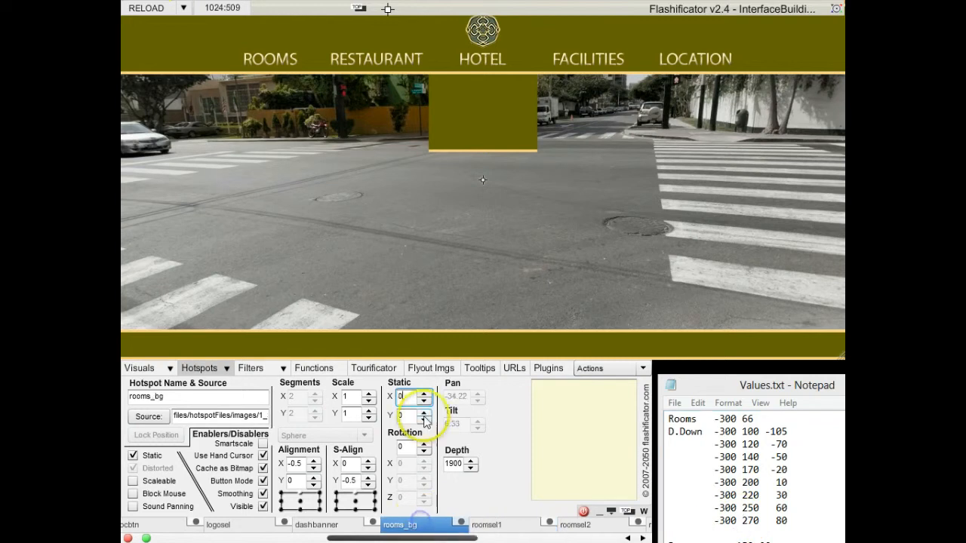
type("-")
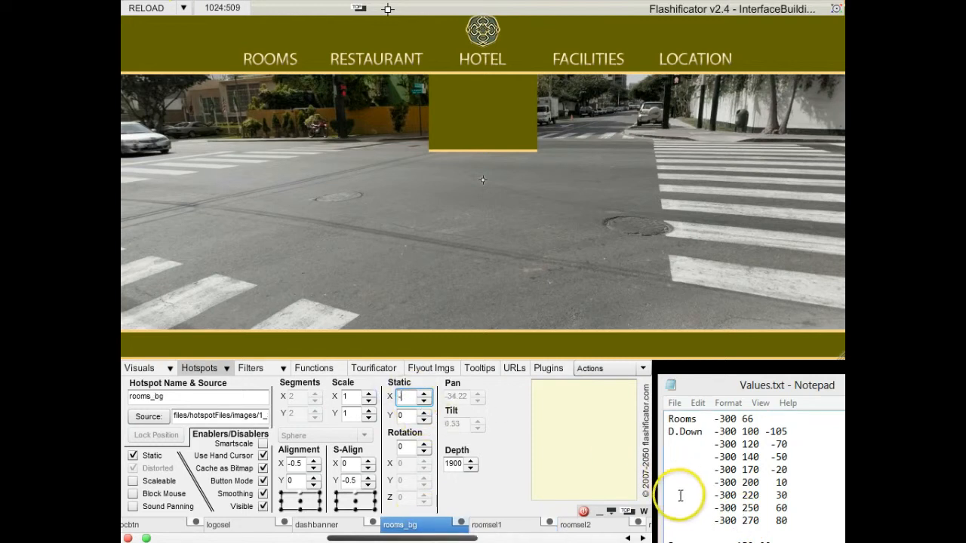
type("300")
key("Return")
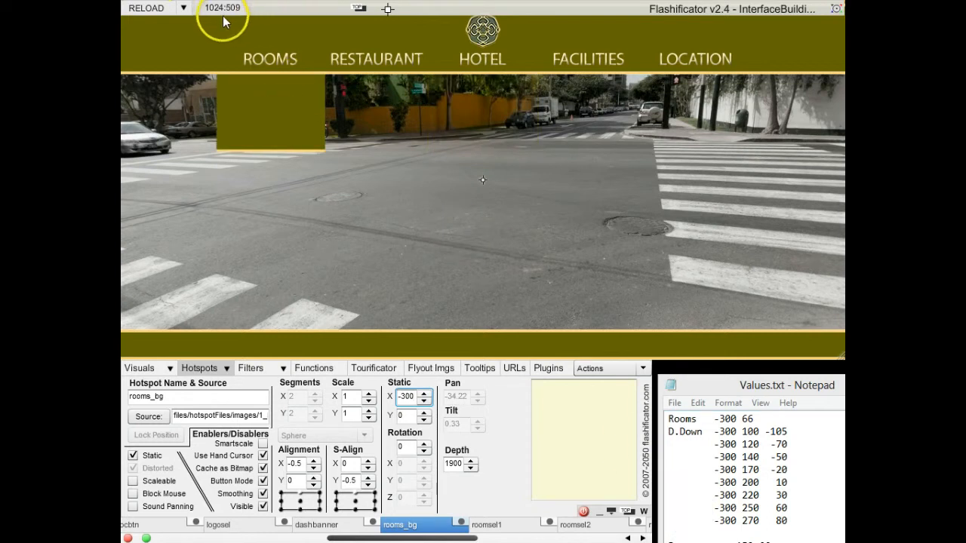
Reload the panorama and set the Static Y of rooms_bg to -105 to hide the panel behind the top banner
left_click(284, 140)
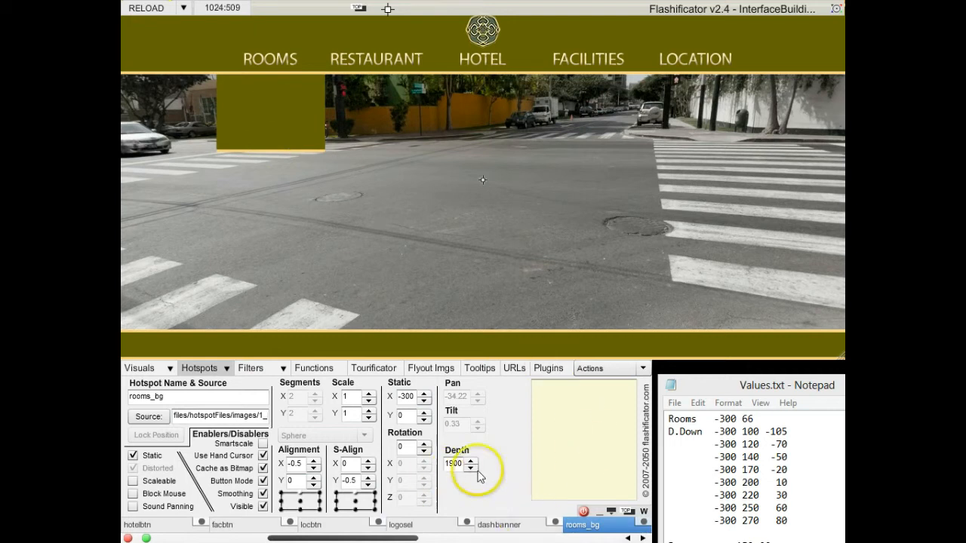
left_click(408, 415)
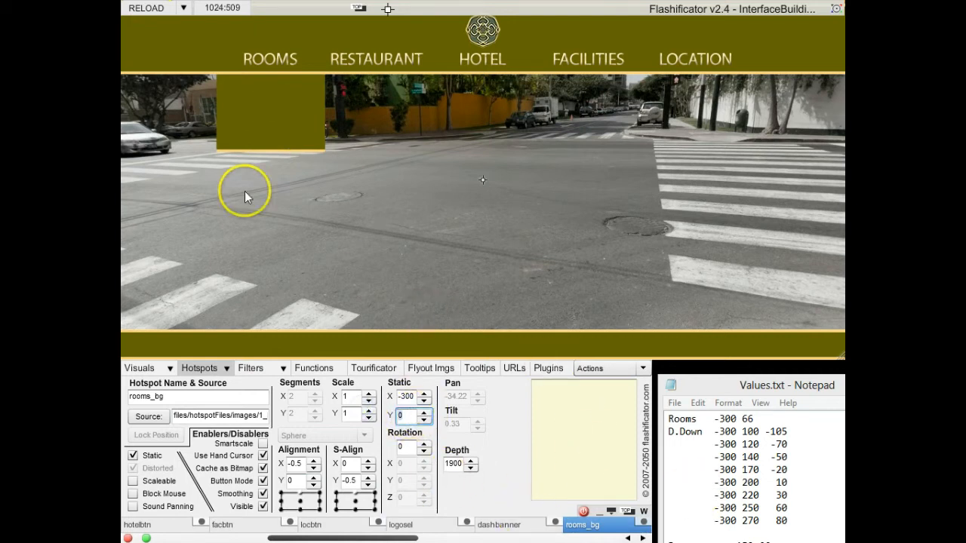
left_click(133, 9)
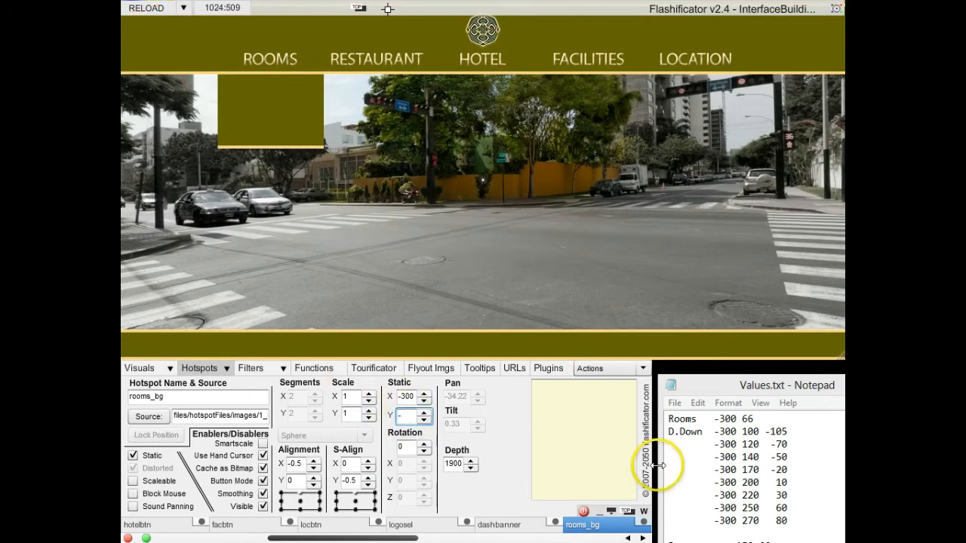
type("105")
key("Return")
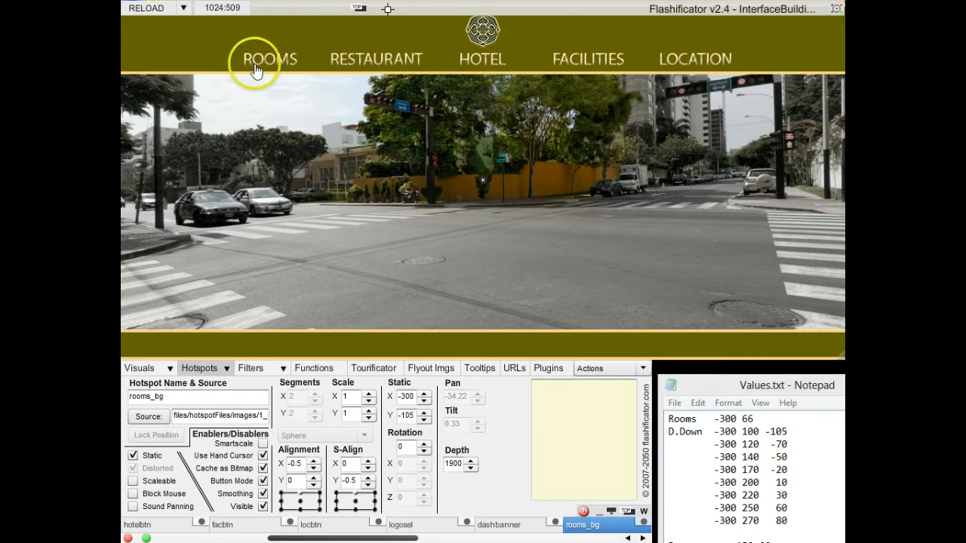
Following the noted values, set Static Y of roomsel1 through roomsel6 to -70, -50, -20, 10, 30 and 60
double_click(784, 444)
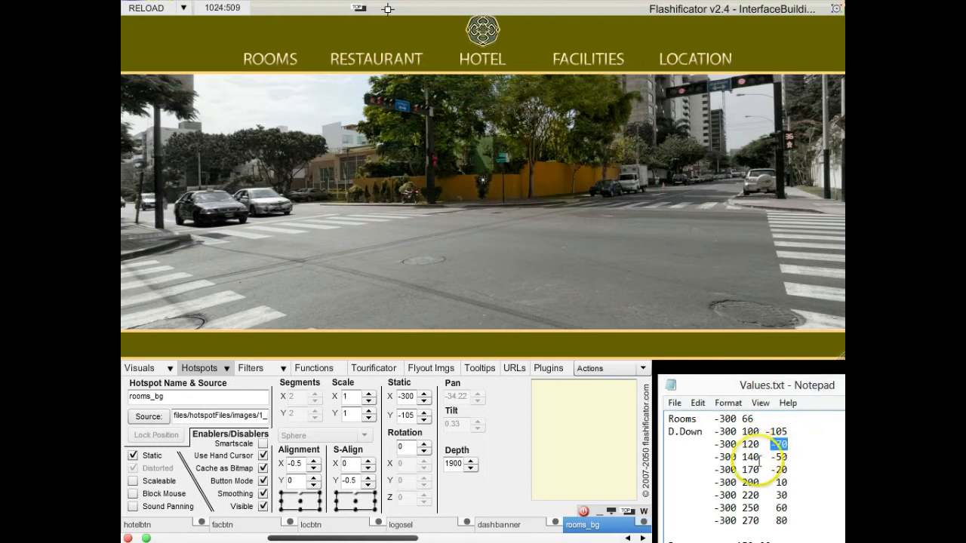
left_click_drag(392, 538, 549, 538)
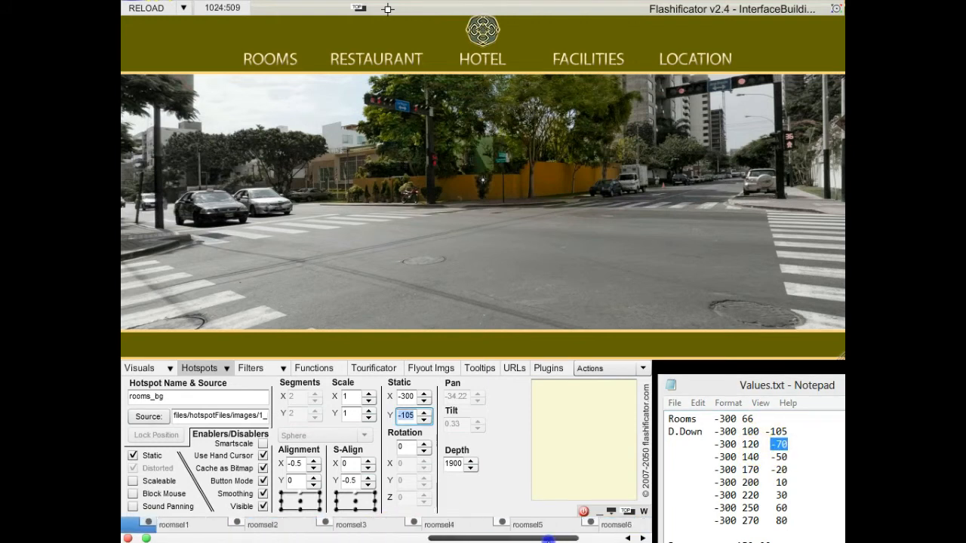
left_click(201, 529)
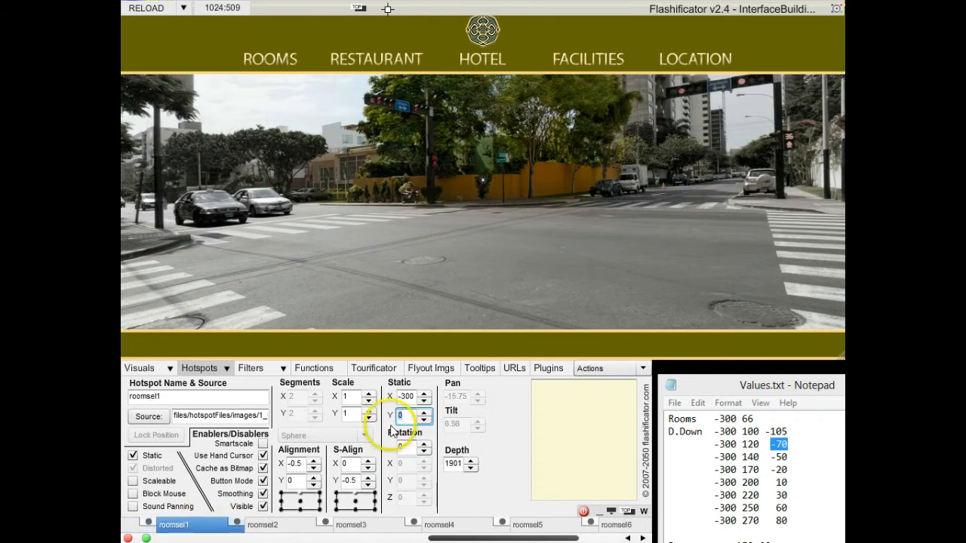
double_click(407, 417)
type("-")
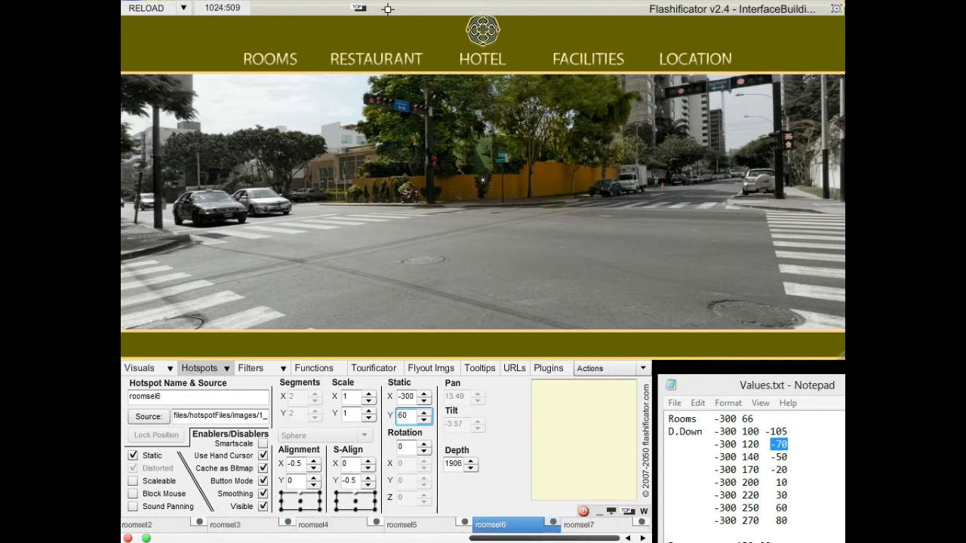
Set the Static Y of roomsel7 to 80, keeping its Static X at -300
left_click(609, 533)
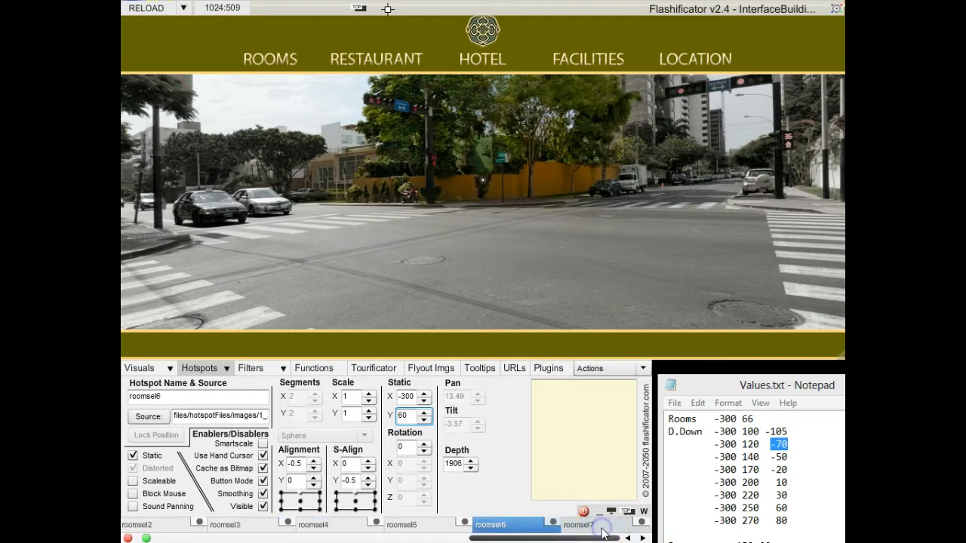
left_click(581, 524)
left_click(406, 408)
type("80")
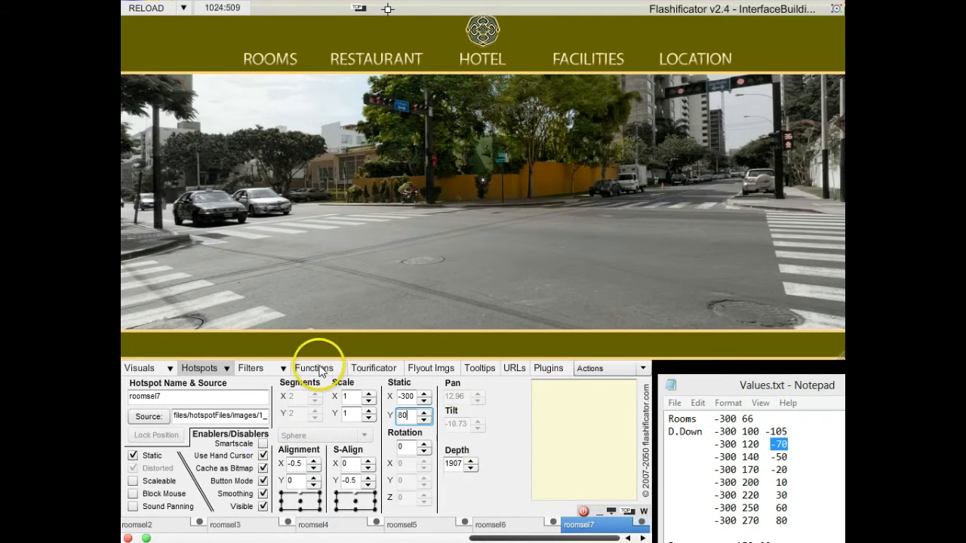
left_click(408, 397)
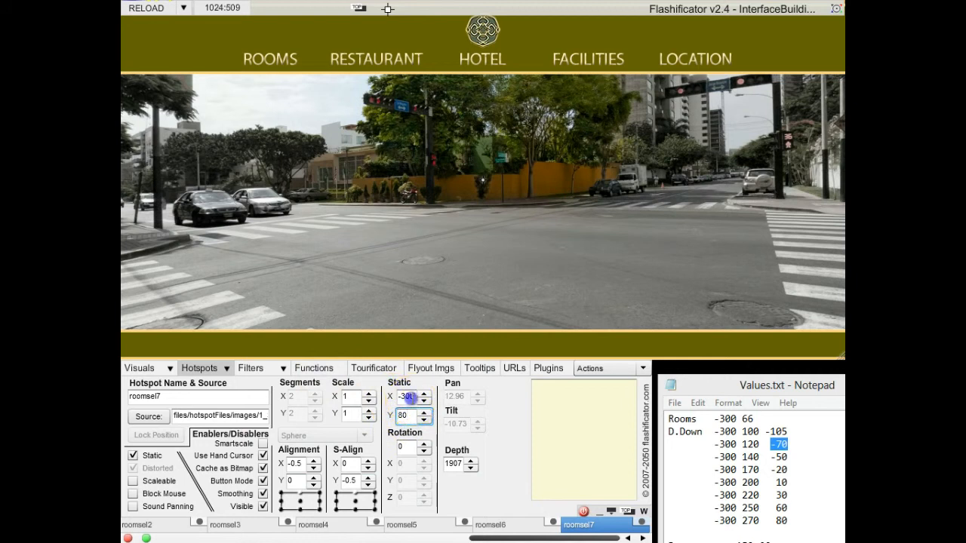
left_click(586, 526)
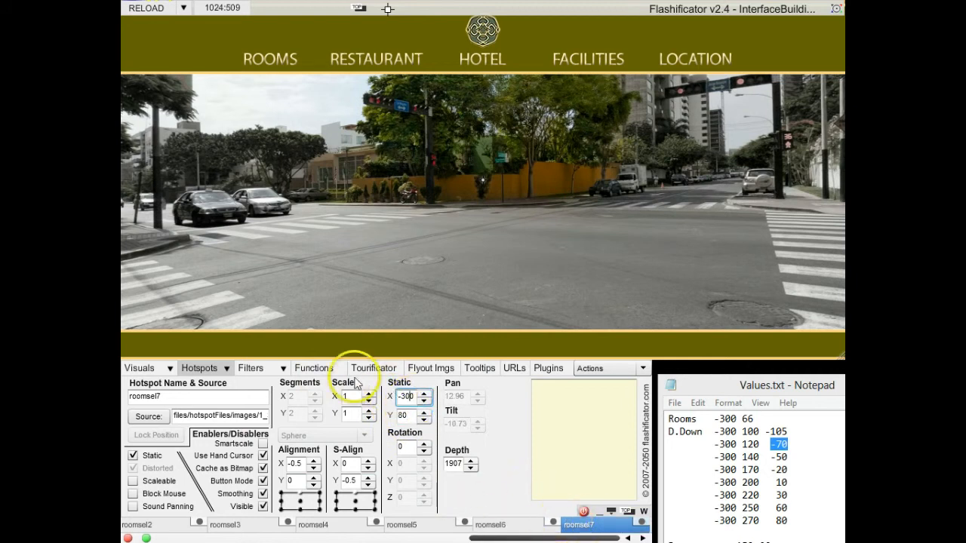
Create another hotspot function and start recording it
left_click(315, 370)
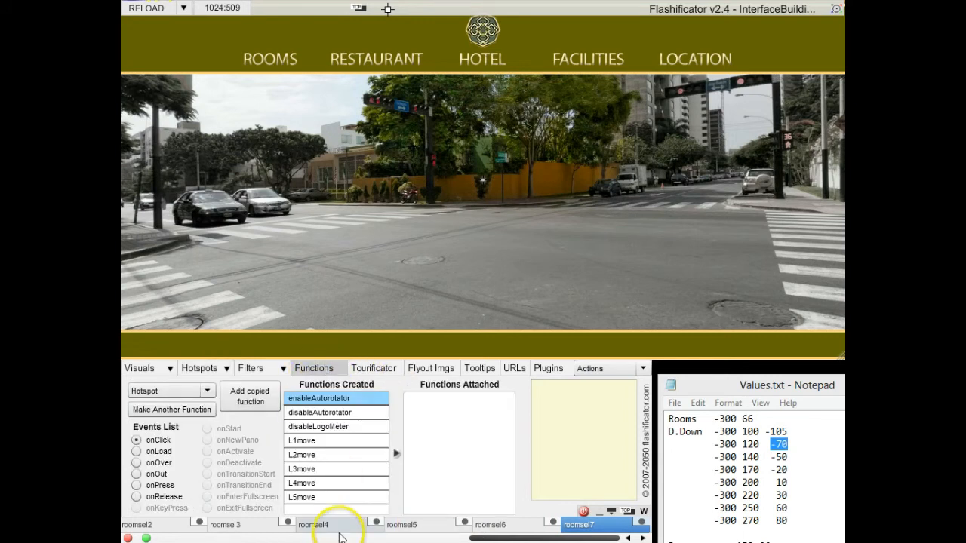
left_click(166, 461)
left_click(168, 409)
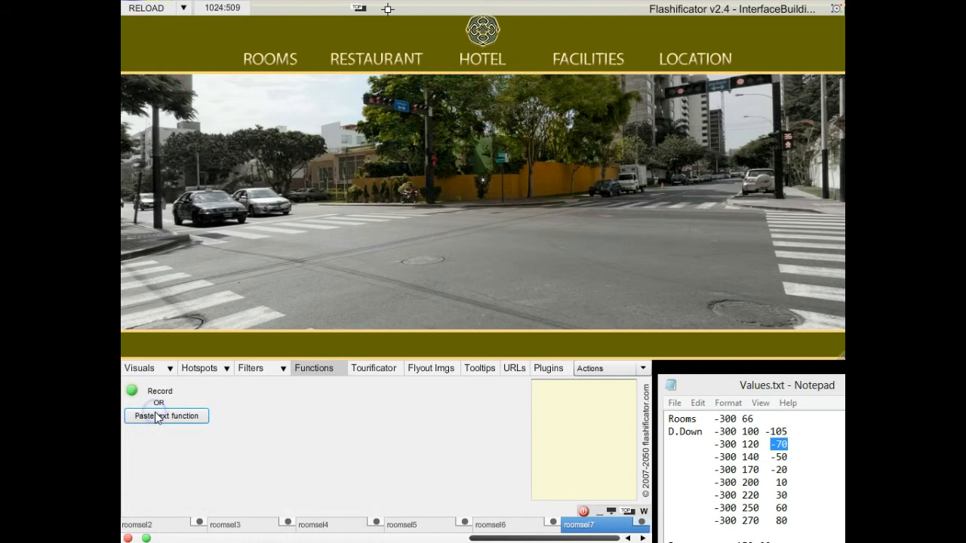
left_click(132, 392)
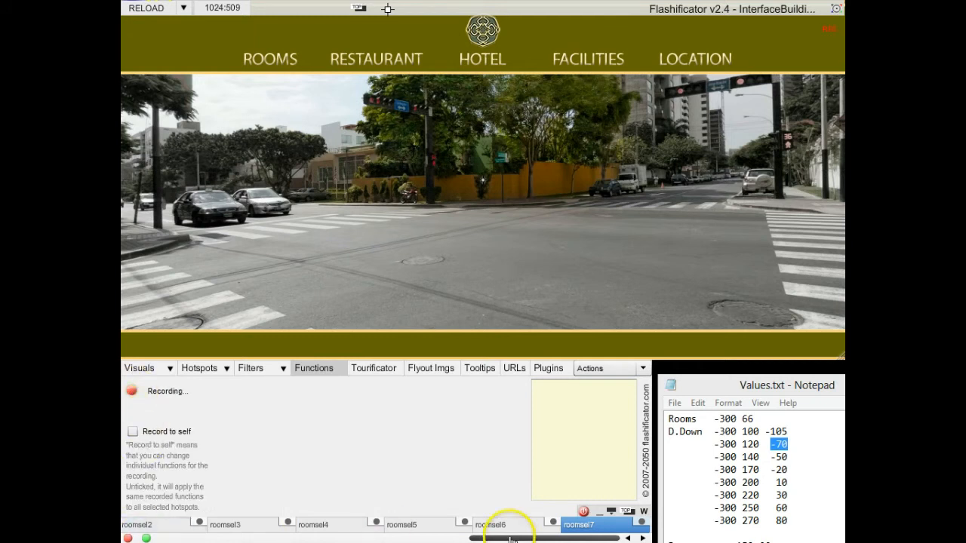
While the function is recording, set the Static Y of rooms_bg to 100 to drop the panel below the banner
left_click_drag(501, 538, 395, 538)
left_click(311, 532)
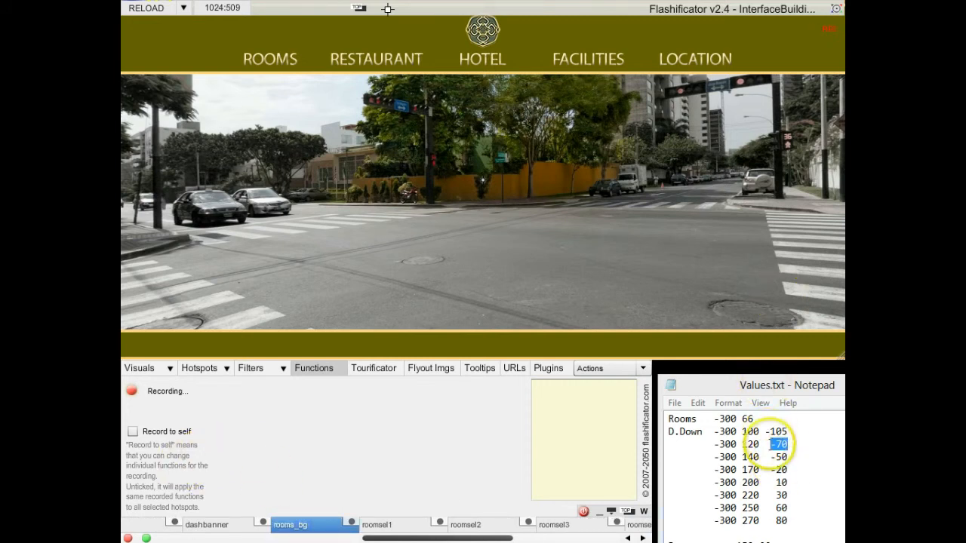
left_click(202, 369)
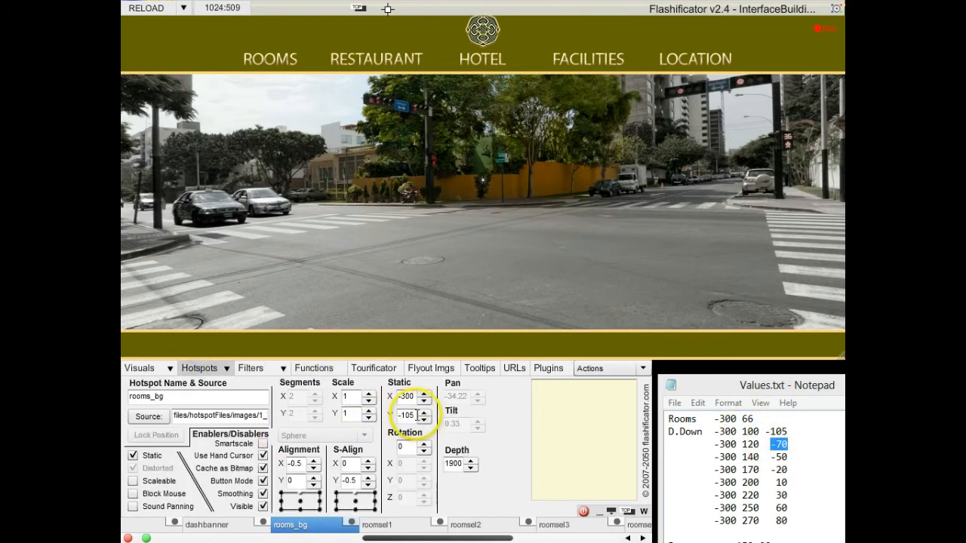
left_click(391, 415)
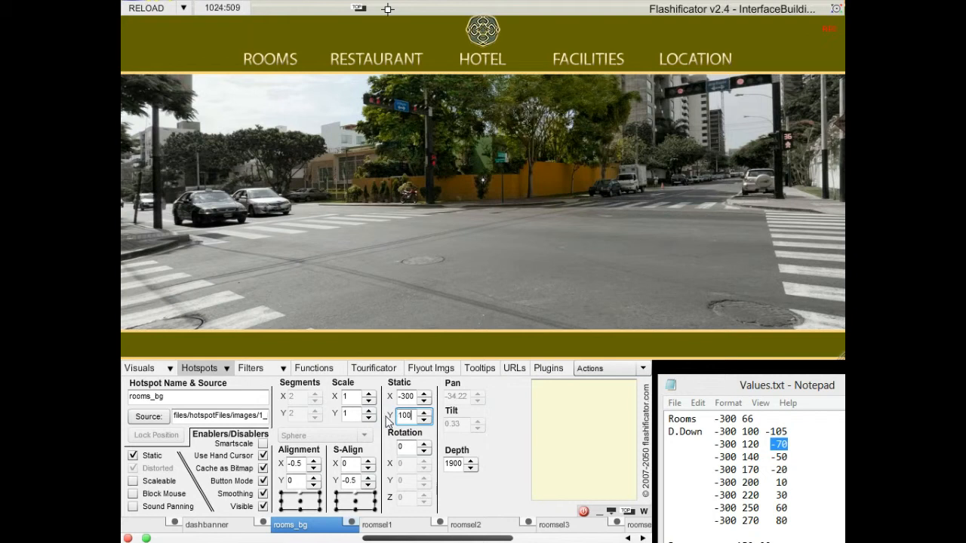
type("100")
left_click(392, 418)
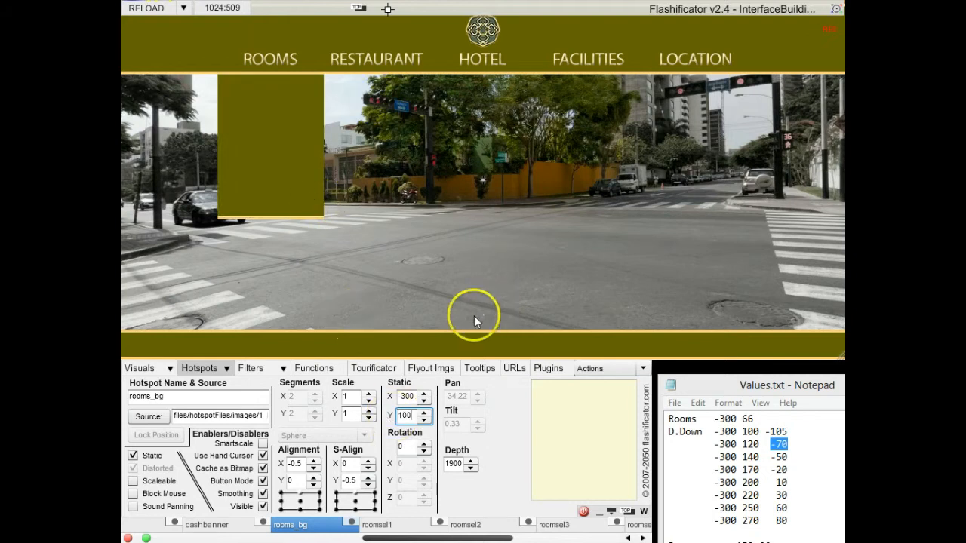
Record the Standard Room label's dropped position by setting the Static Y of roomsel1 to 120
left_click(377, 525)
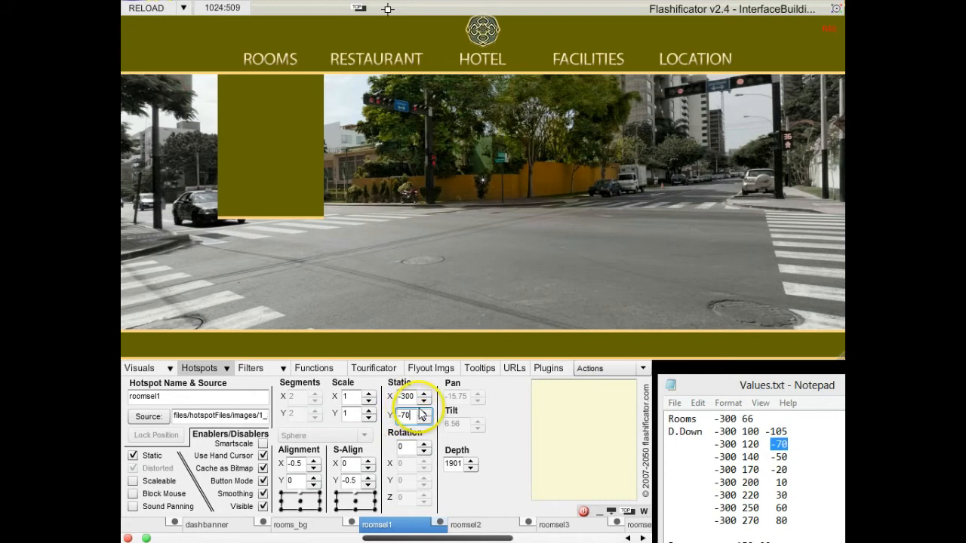
left_click_drag(414, 415, 395, 426)
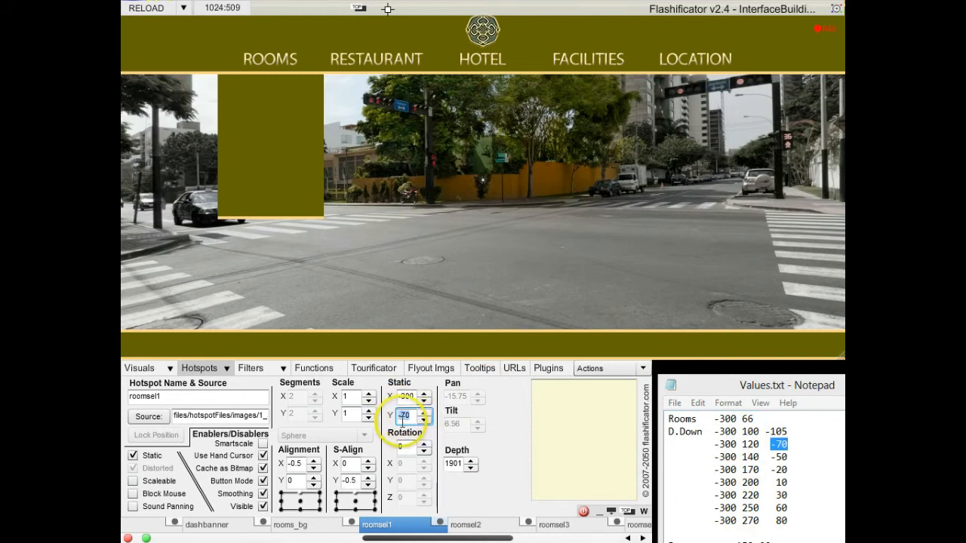
key("Return")
Record the first Bathroom label's dropped position by setting the Static Y of roomsel2 to 140
left_click(479, 526)
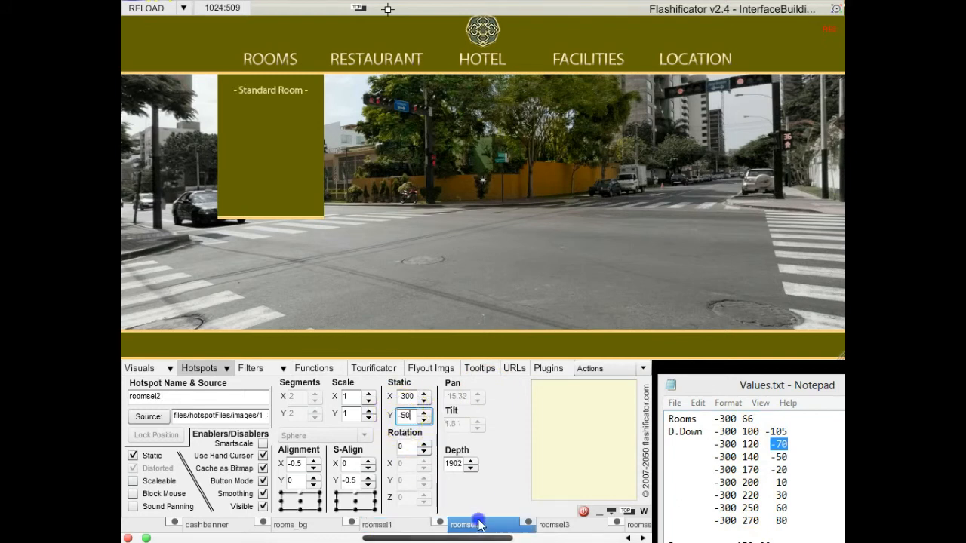
left_click(433, 437)
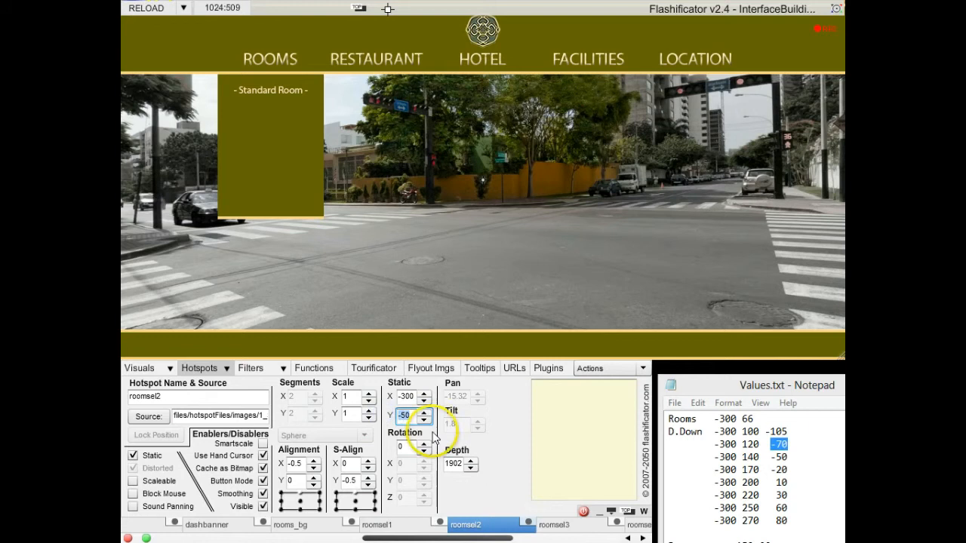
left_click(424, 416)
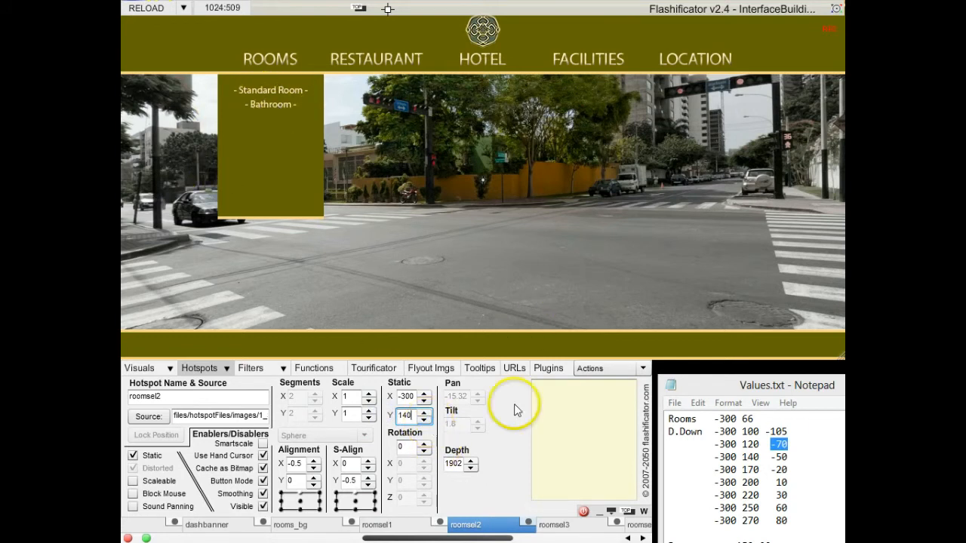
left_click(402, 413)
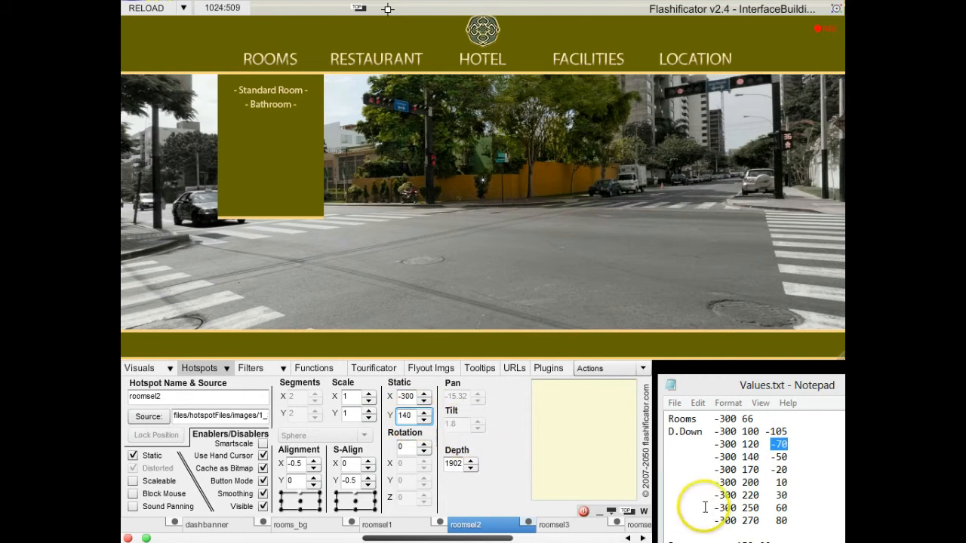
Record the dropped positions of the Standard Twin and Senior Suite labels: Static Y 170 for roomsel3 and 200 for roomsel4
left_click(555, 524)
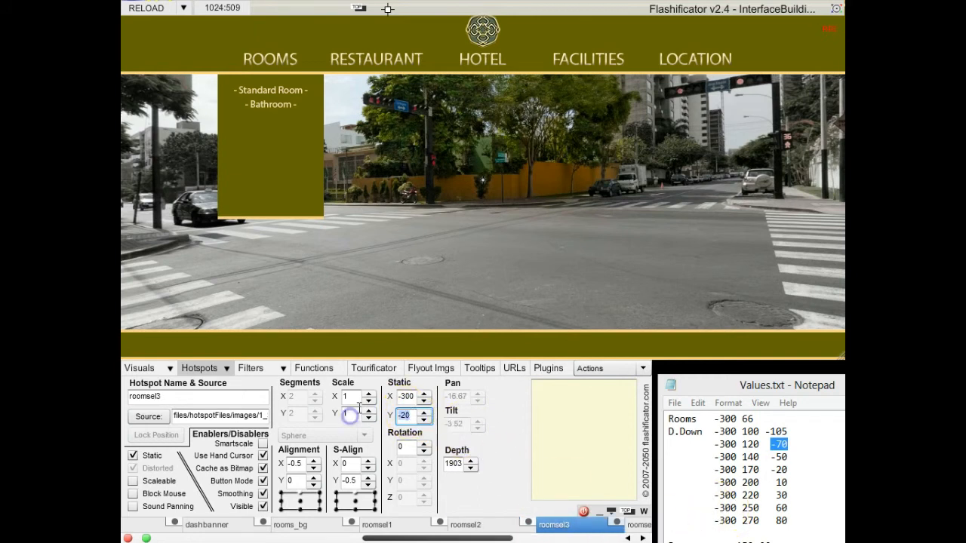
type("170")
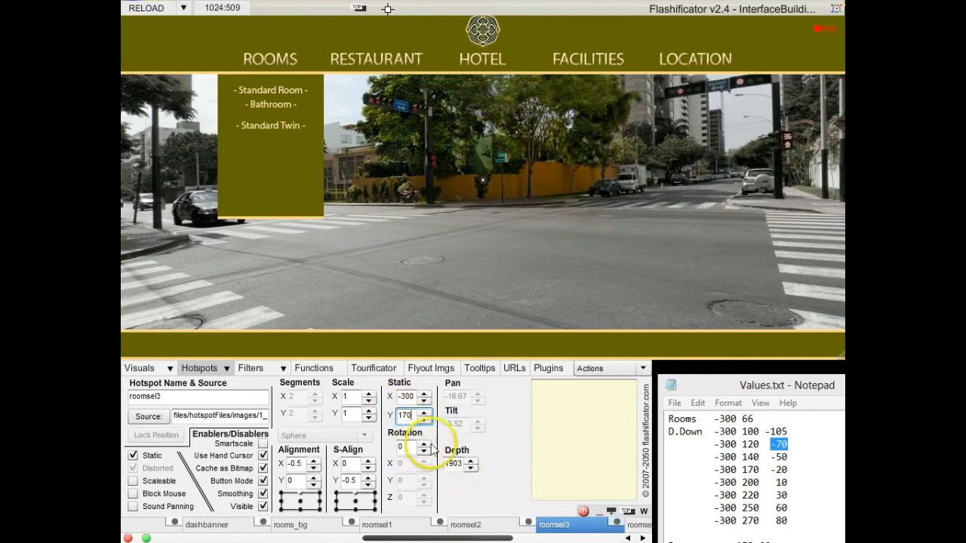
left_click(638, 524)
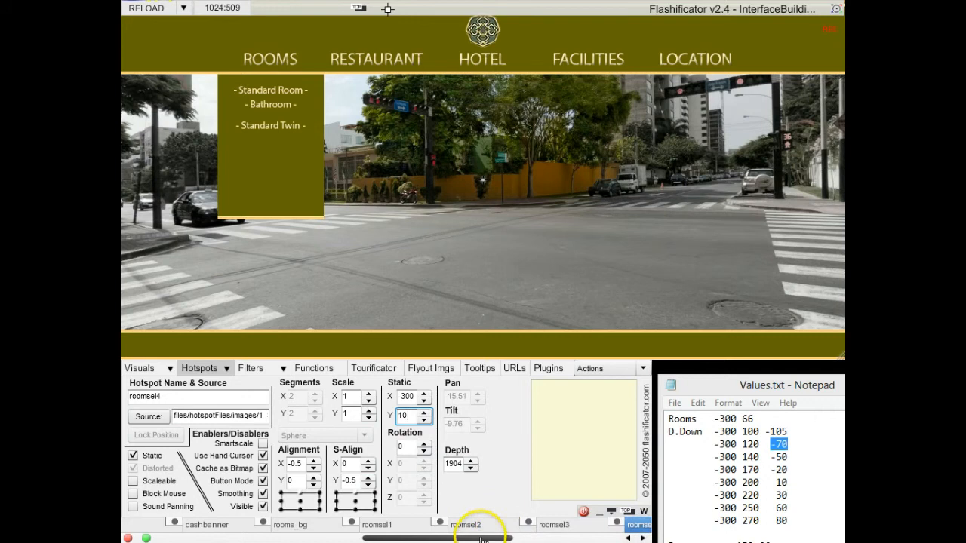
left_click_drag(481, 538, 639, 535)
left_click_drag(409, 416, 375, 415)
type("200")
key("Return")
Record the dropped positions of the next two labels: Static Y 220 for roomsel5 and 250 for roomsel6
left_click(411, 526)
type("220")
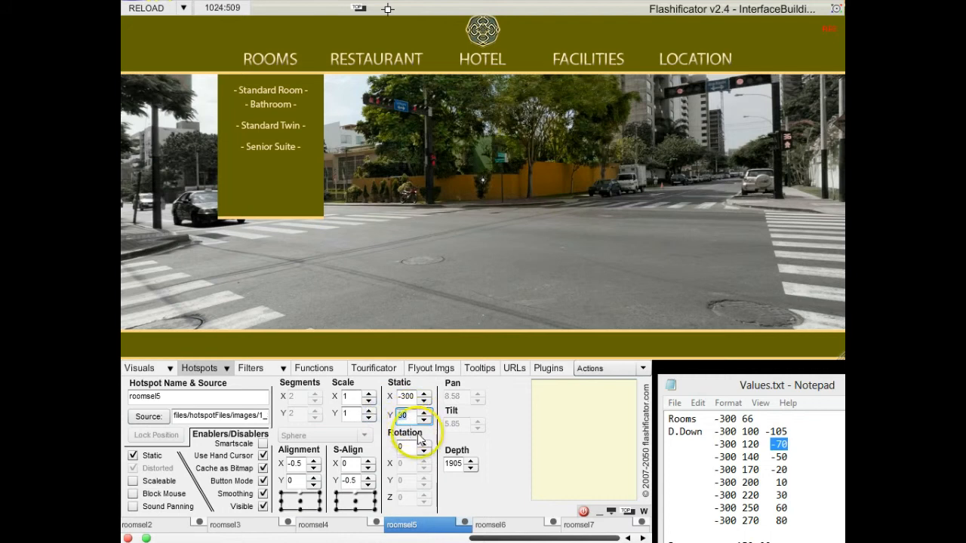
key("Return")
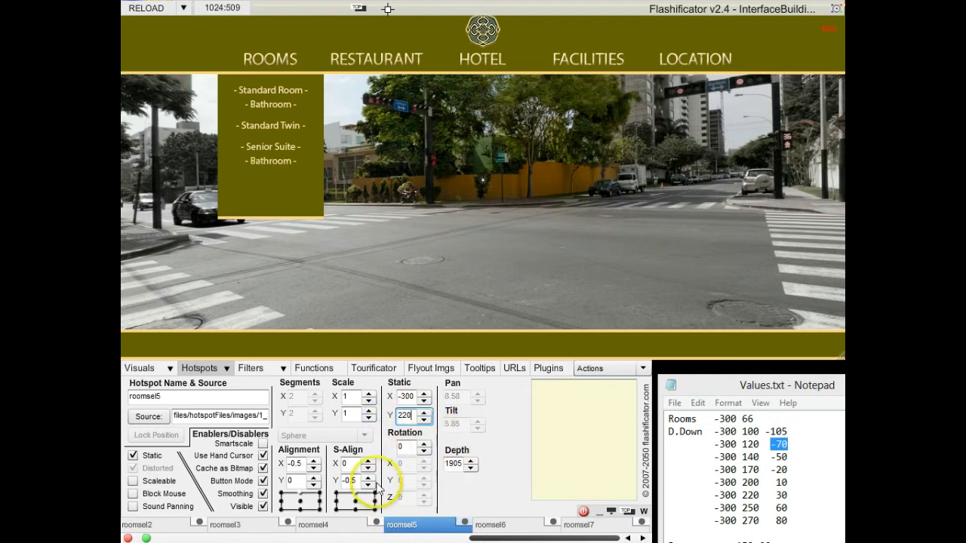
left_click(513, 524)
type("25")
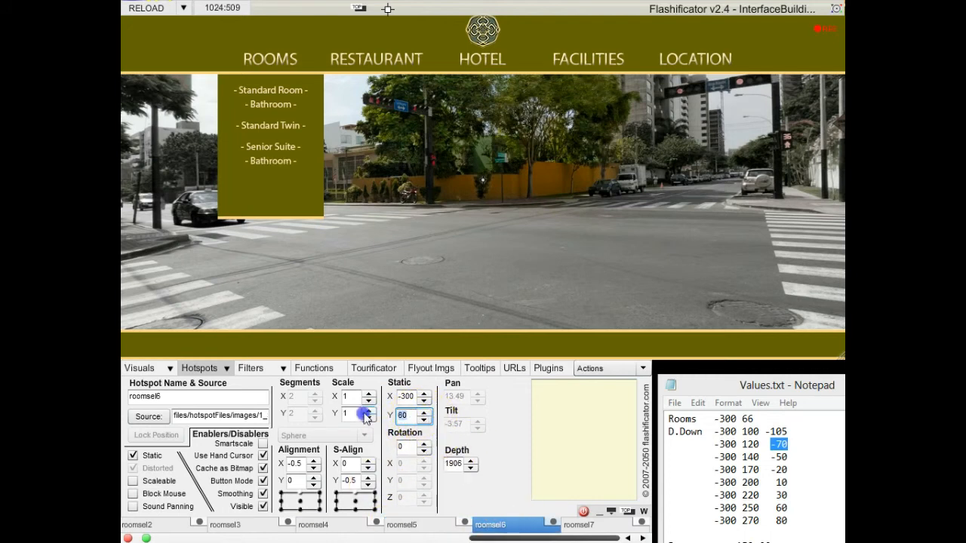
type("0")
key("Return")
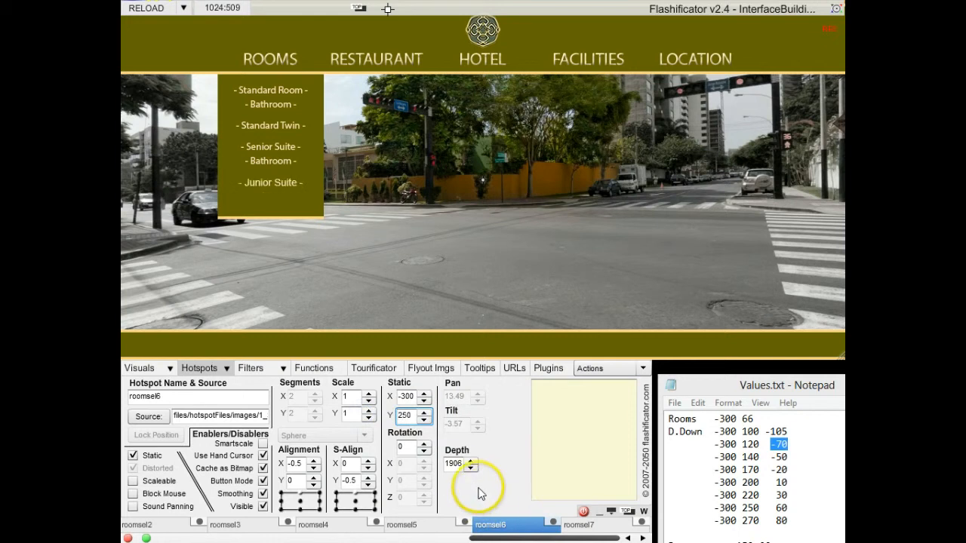
Record the last Bathroom label's dropped position by setting the Static Y of roomsel7 to 270
left_click(589, 524)
type("270")
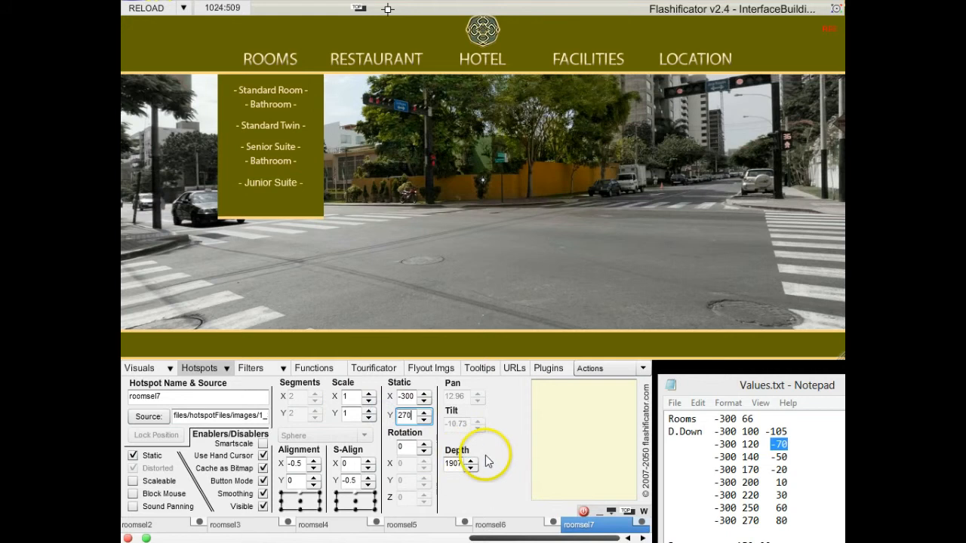
key("Return")
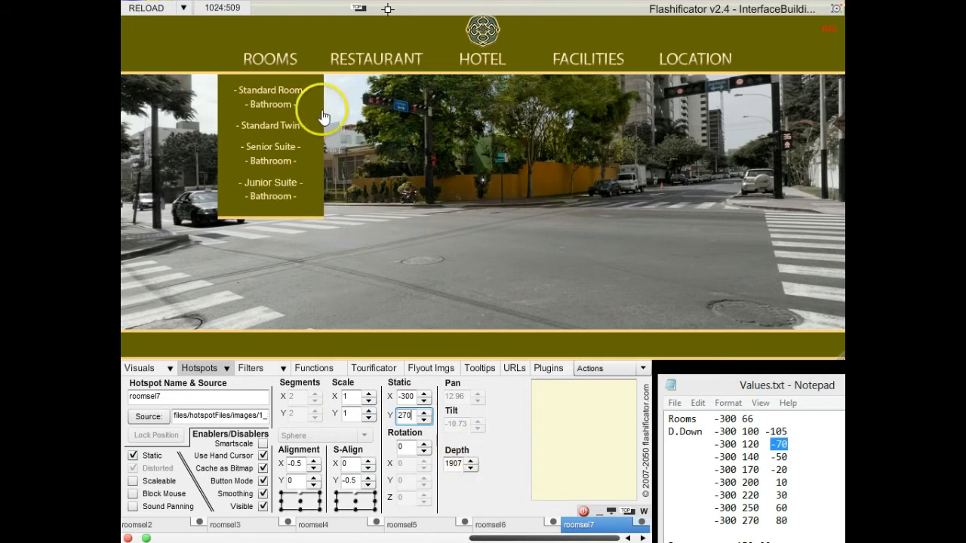
Stop the function recording and name it RoomsMoveFn, using the On Click event
left_click(312, 373)
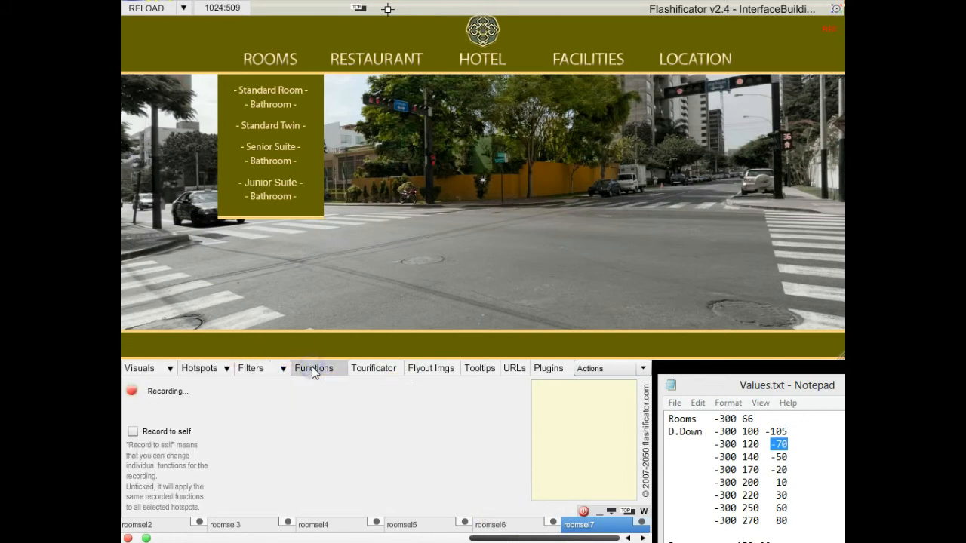
left_click(133, 389)
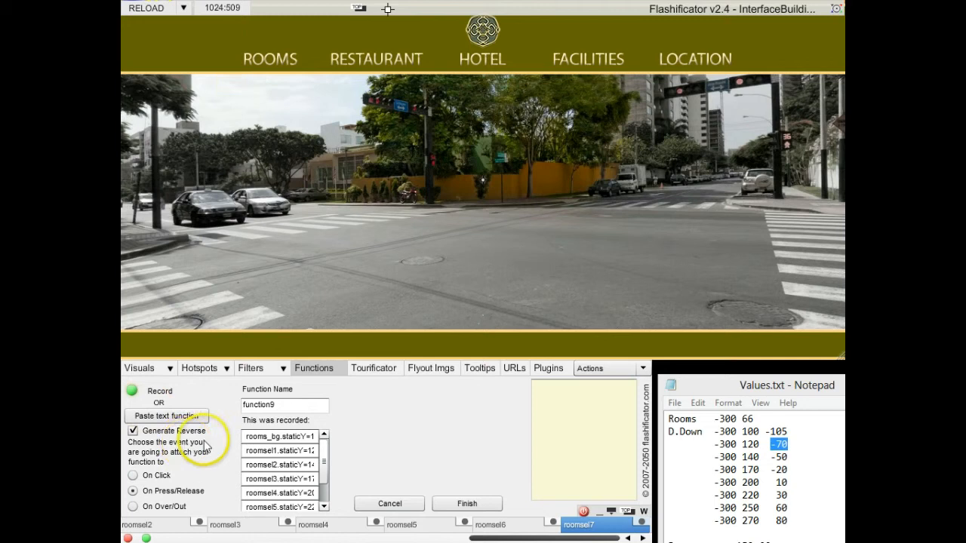
double_click(245, 405)
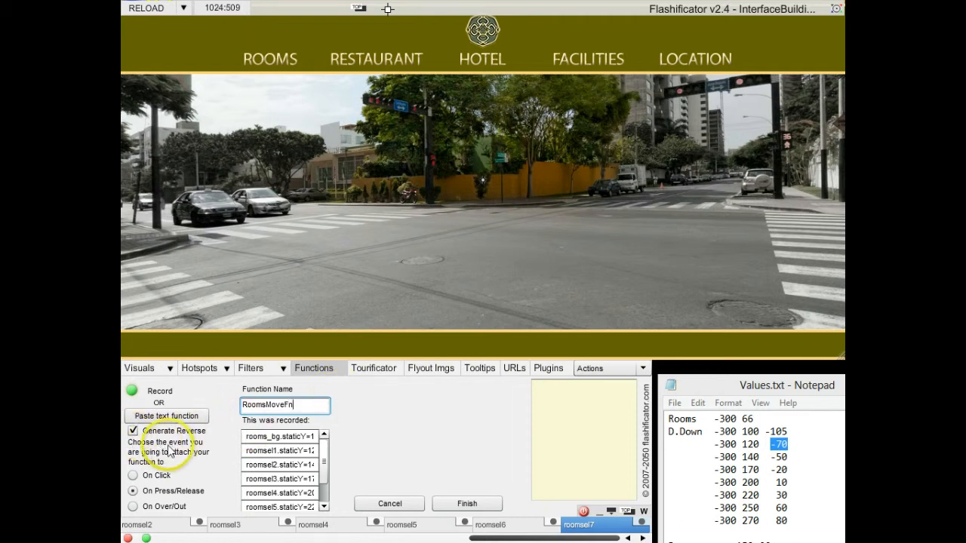
left_click(133, 476)
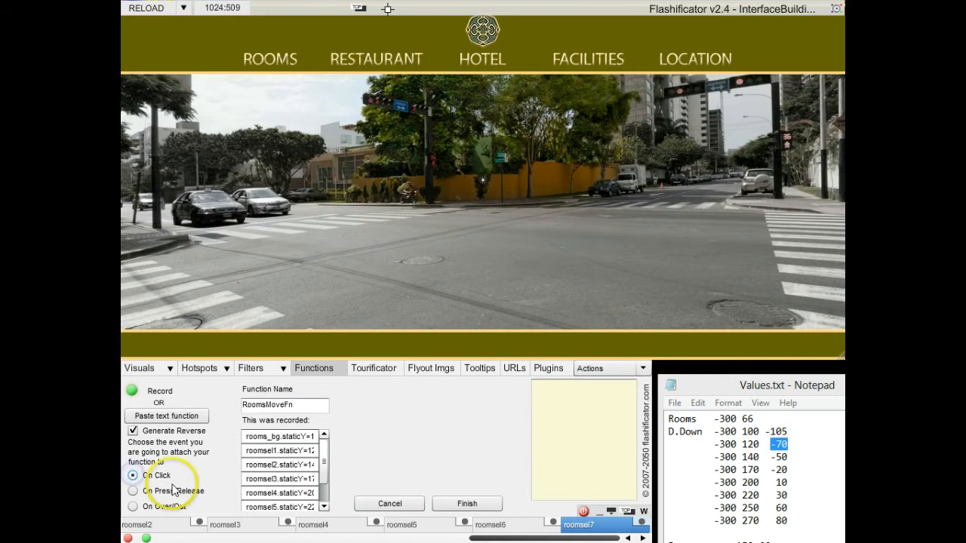
Set the transition time to 500 milliseconds for all recorded changes, from rooms_bg through roomsel7
left_click(279, 437)
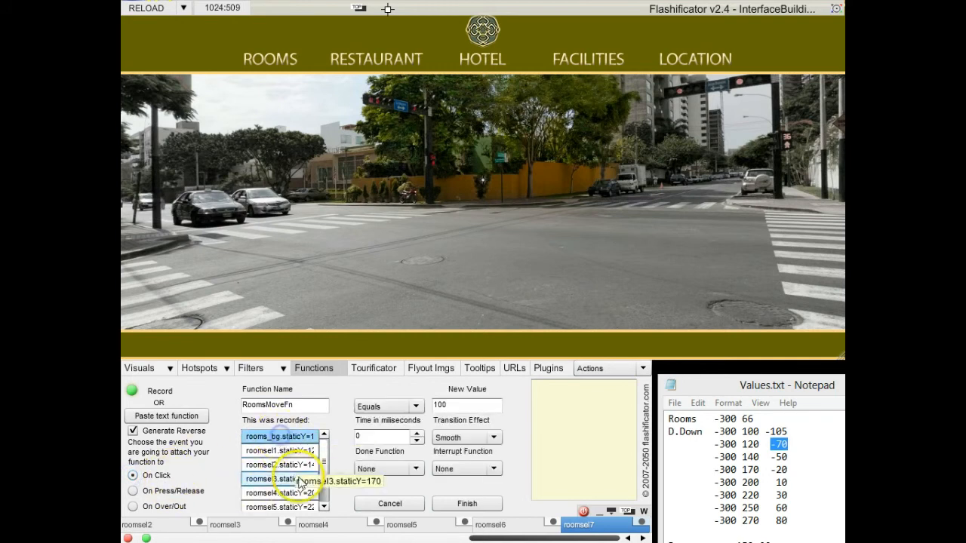
left_click_drag(323, 462, 323, 488)
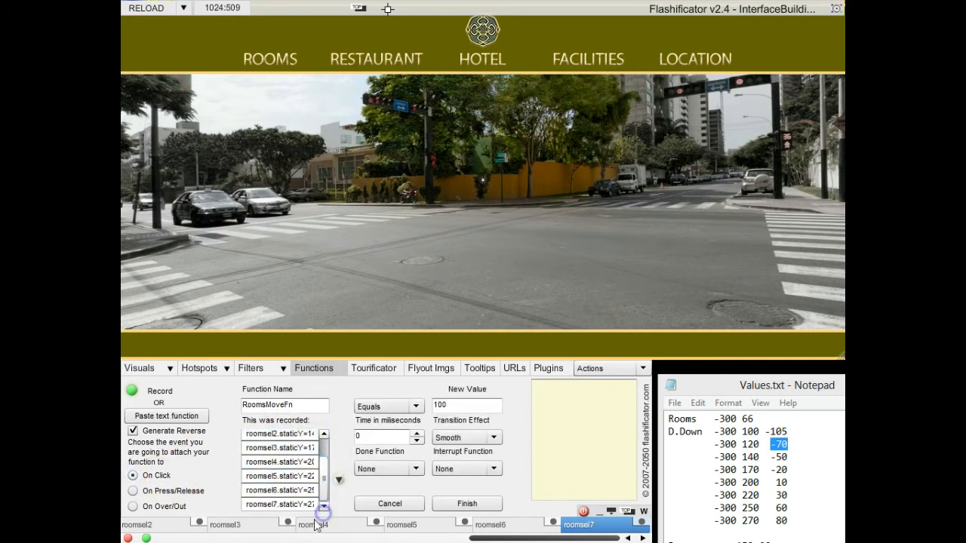
left_click(268, 506, "shift")
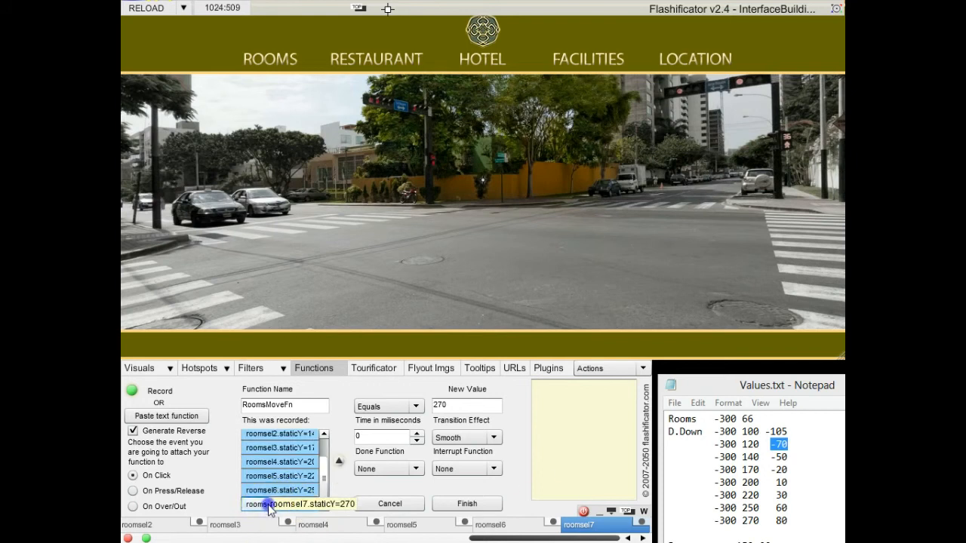
left_click_drag(370, 438, 333, 435)
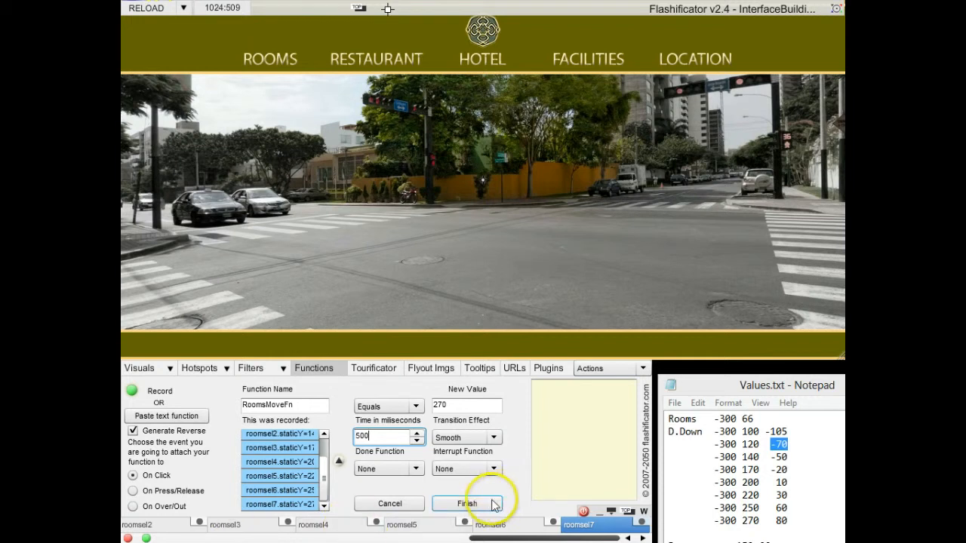
Finish RoomsMoveFn with roomsbtn selected so that the function is attached to the Rooms button
left_click_drag(535, 539, 273, 540)
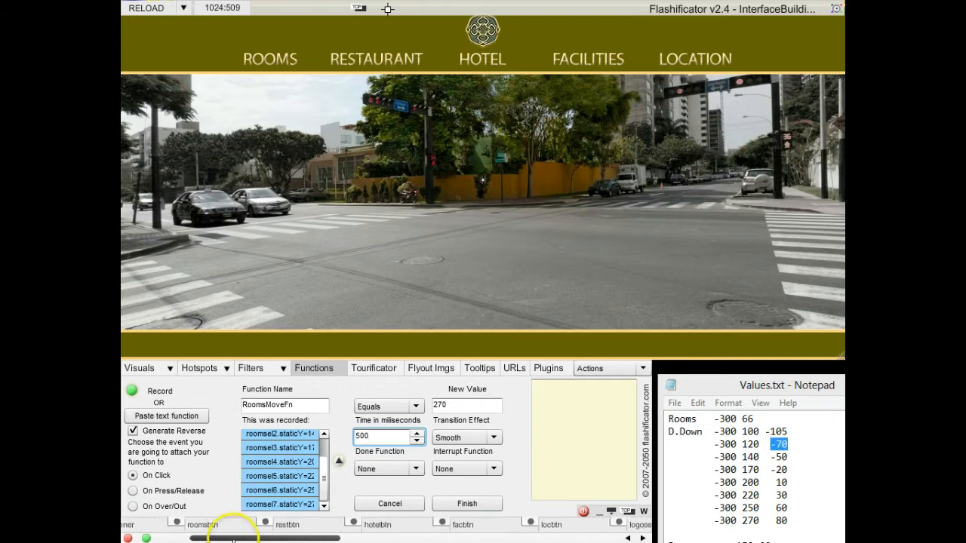
left_click(223, 525)
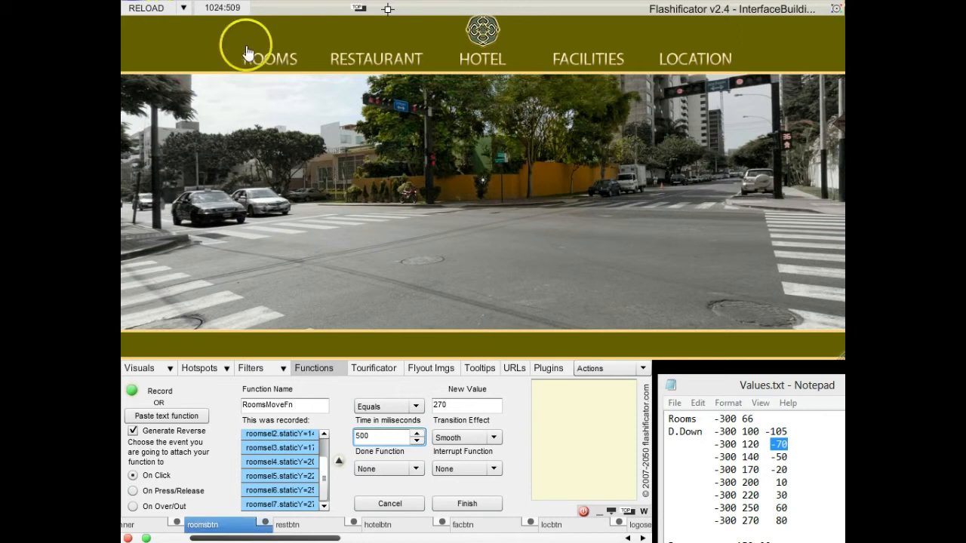
left_click(467, 504)
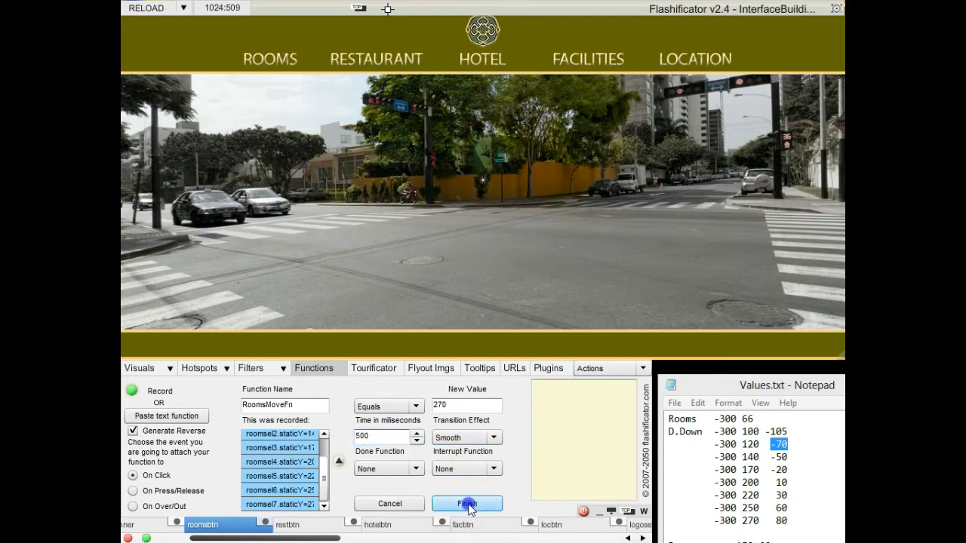
Test the Rooms button in the panorama by toggling its drop-down several times, and try the Restaurant button
left_click(270, 62)
left_click(271, 61)
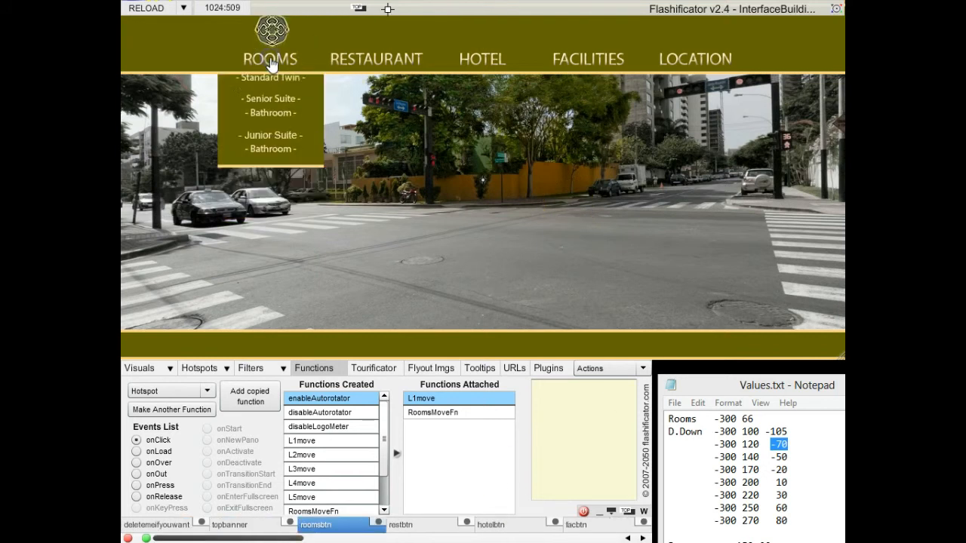
left_click(271, 60)
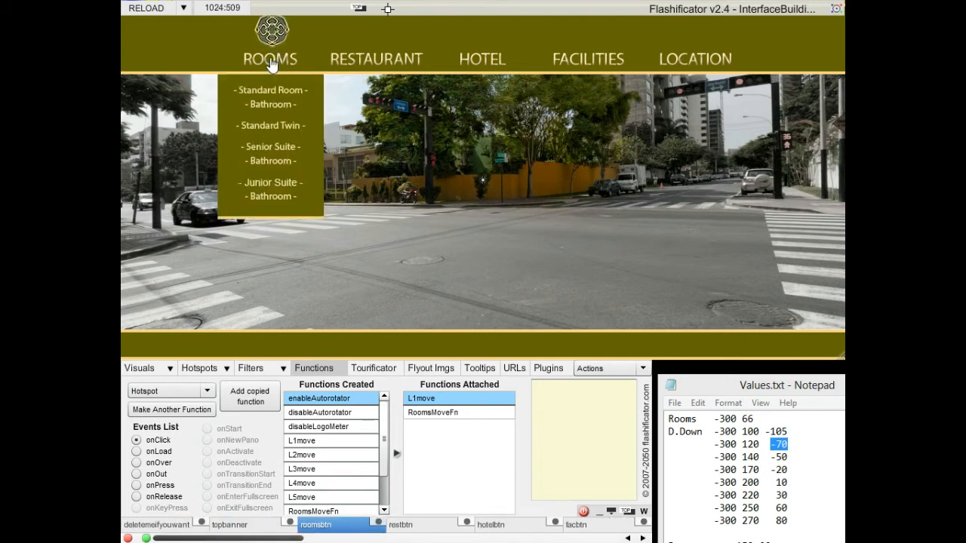
left_click(271, 63)
left_click(271, 63)
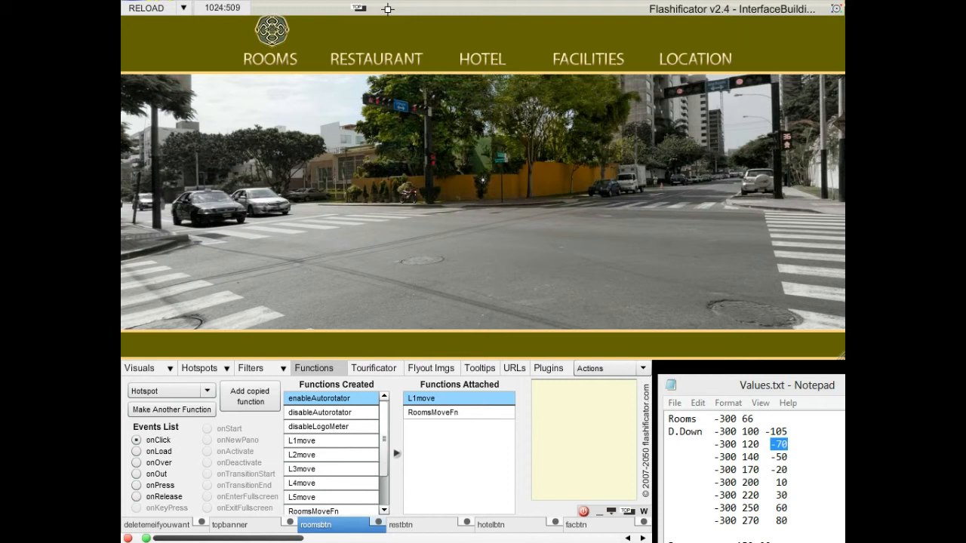
left_click(271, 53)
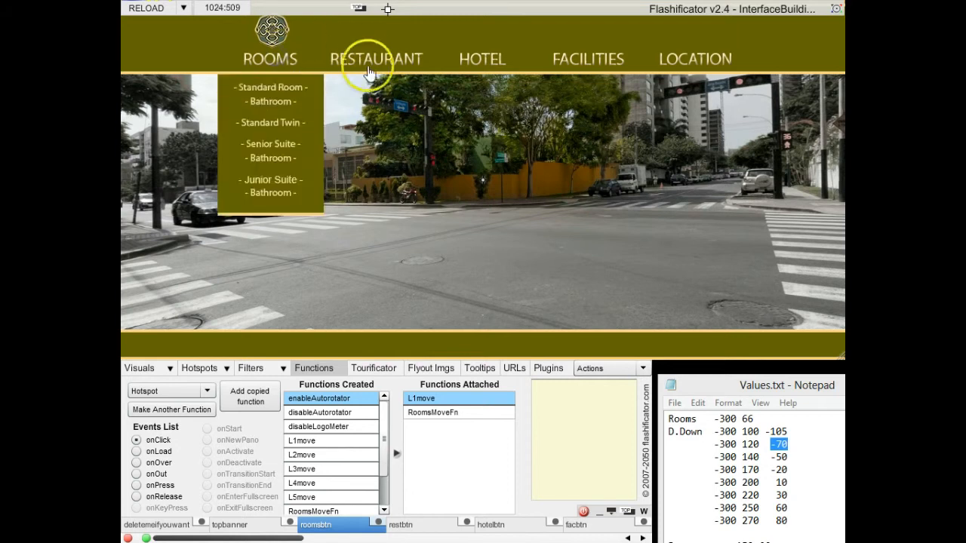
left_click(385, 60)
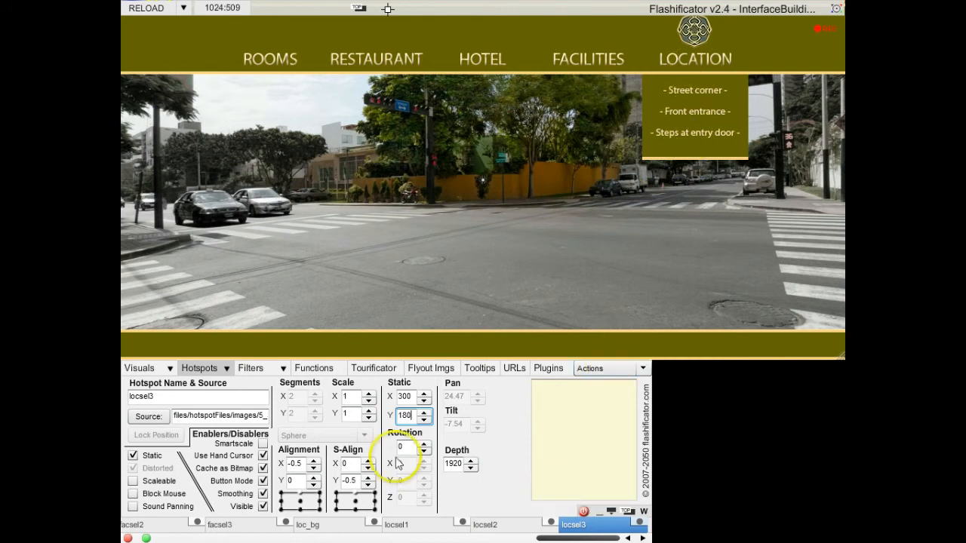
Stop recording the Location menu's drop-down function and name it LocMoveFn
left_click(314, 368)
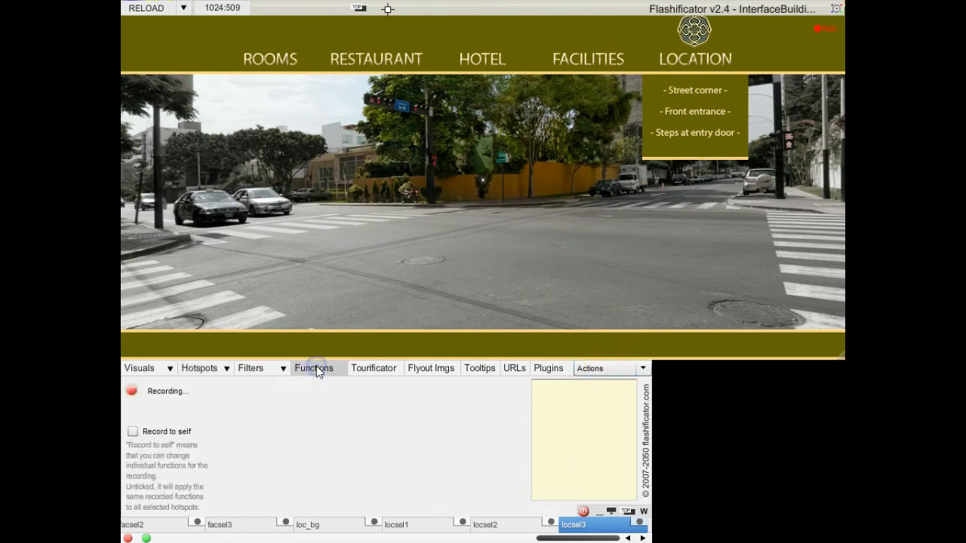
left_click(130, 393)
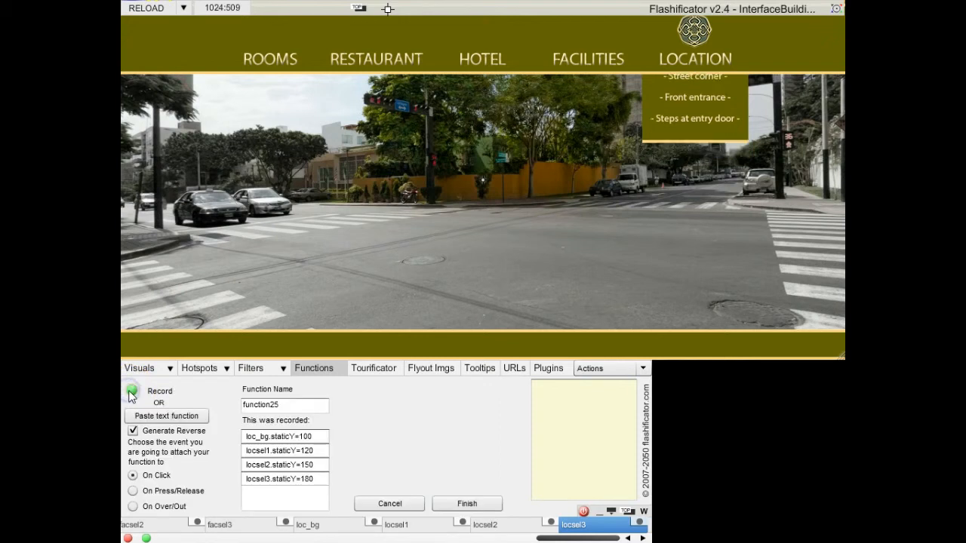
left_click_drag(297, 405, 240, 405)
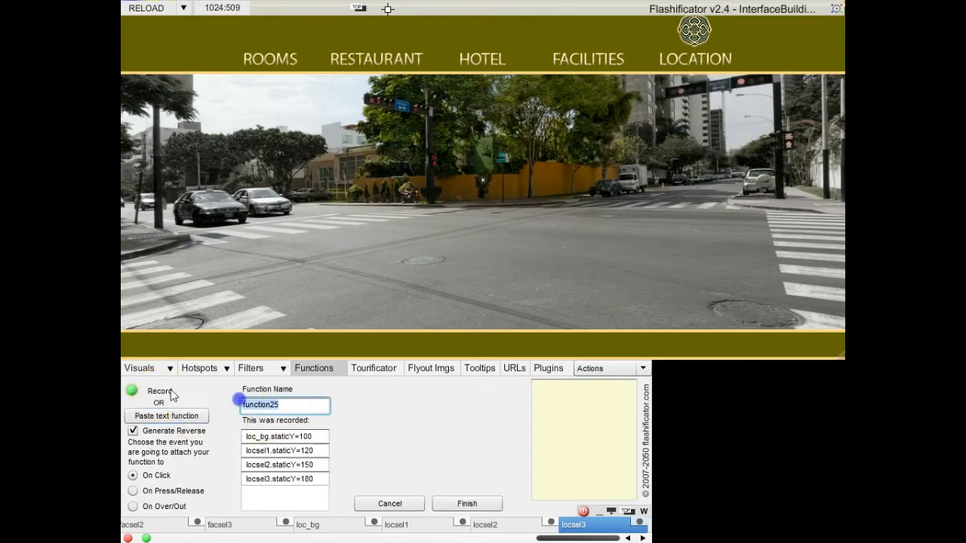
type("Loc")
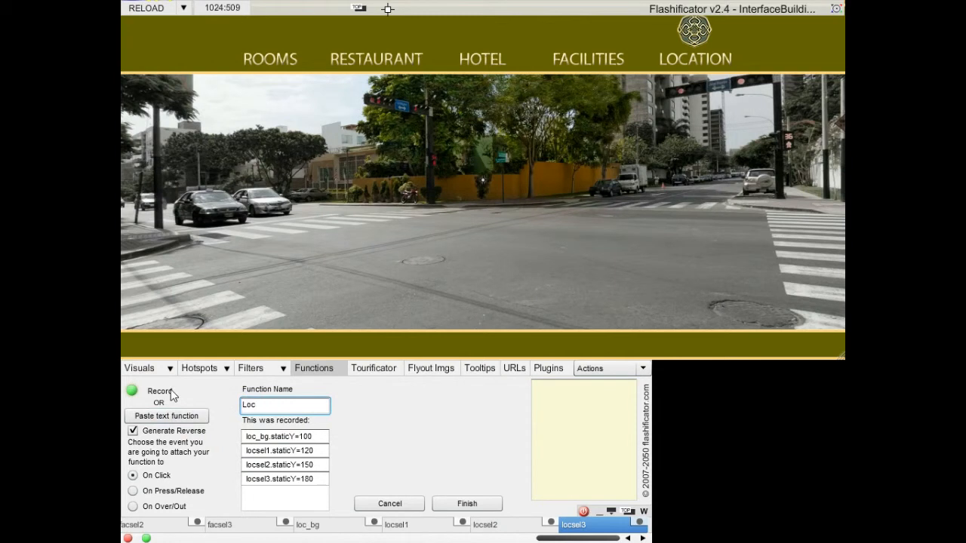
type("MoveFn")
Set a transition time of 500 milliseconds for all recorded Location changes and attach the finished function to locbtn
left_click(286, 436)
left_click(289, 480, "shift")
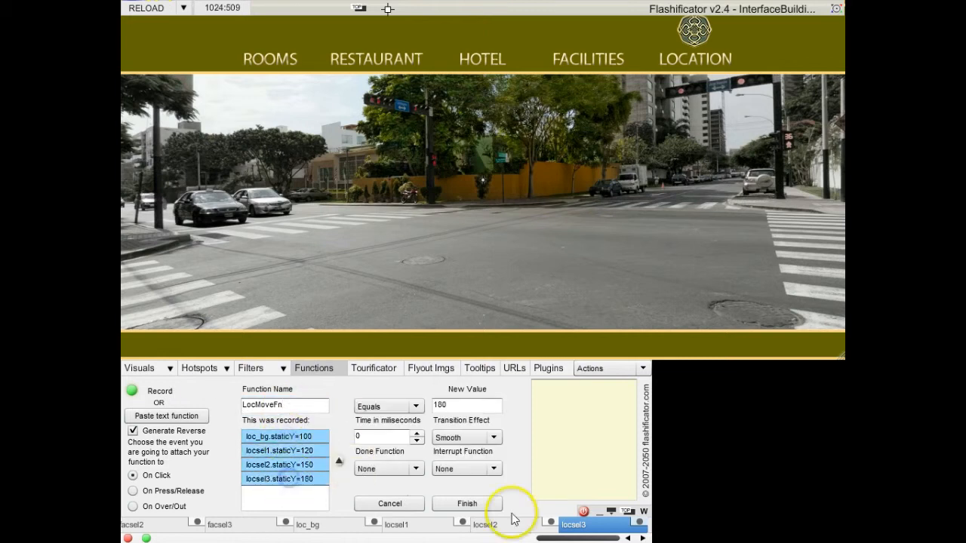
left_click(371, 437)
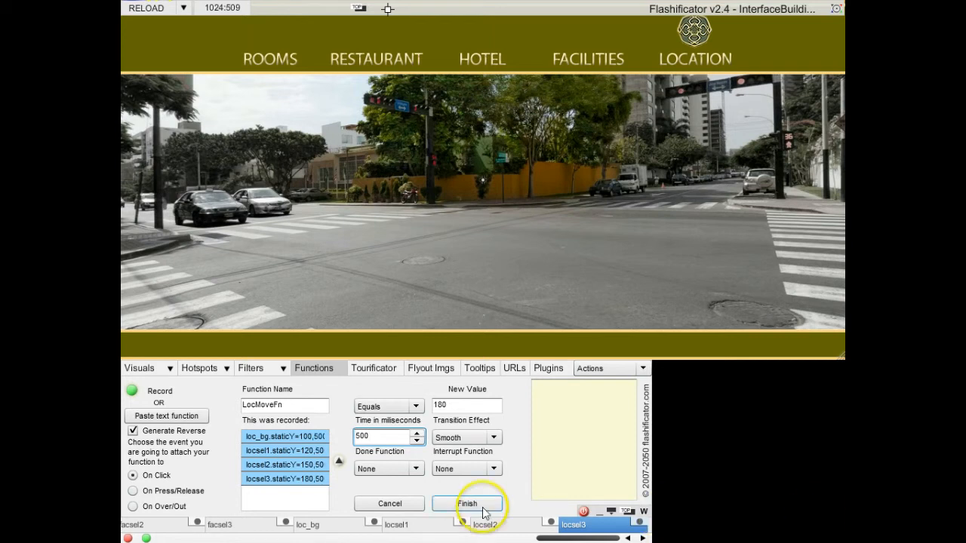
left_click(686, 60)
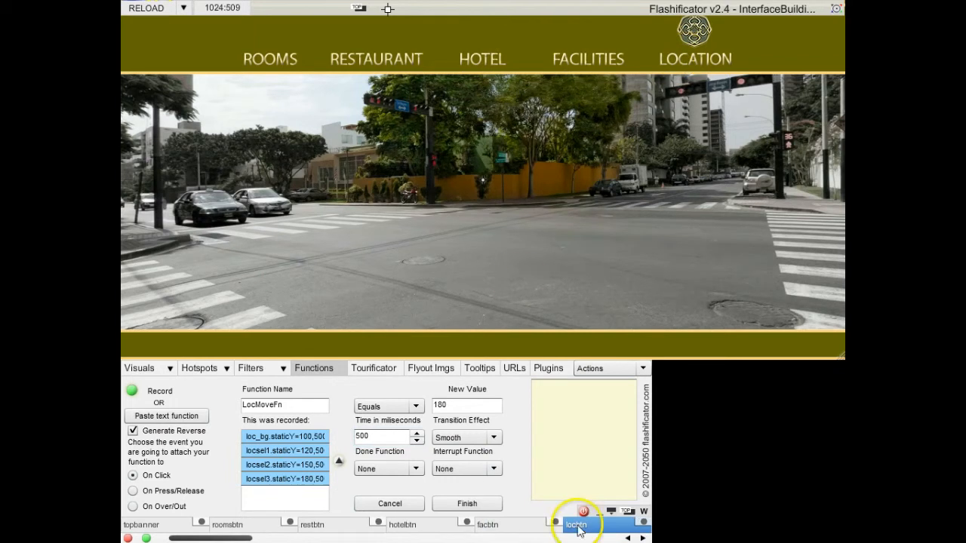
left_click(468, 505)
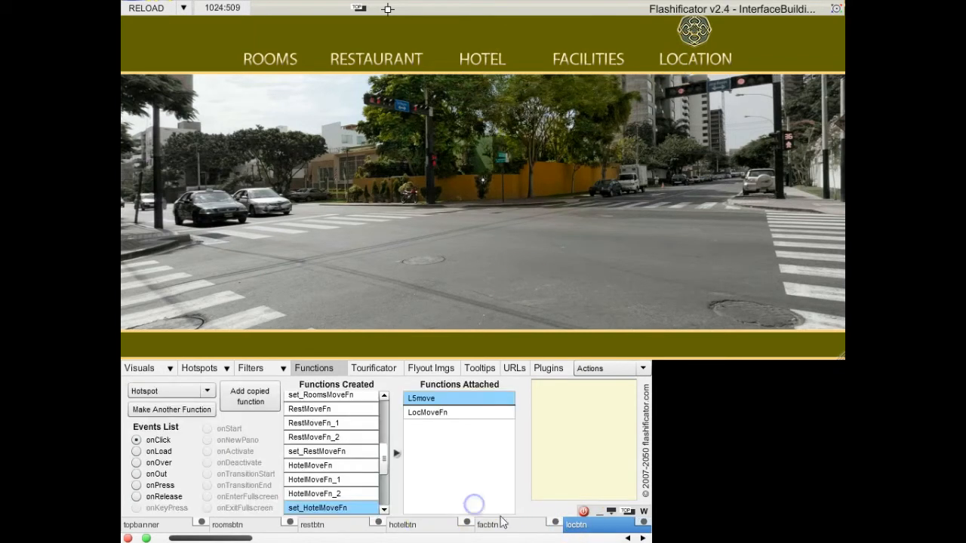
Test the Facilities, Hotel and Restaurant drop-down menus in the panorama
left_click(586, 60)
left_click(468, 54)
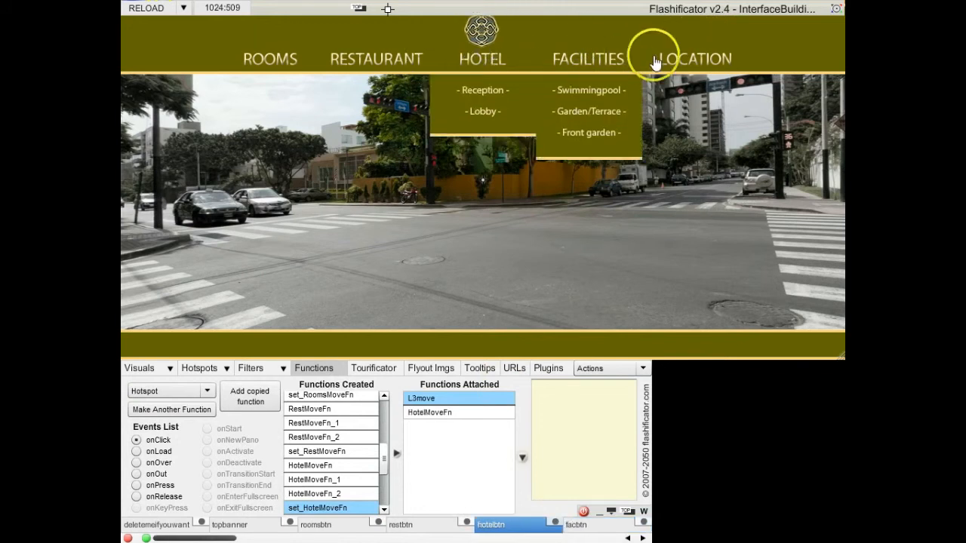
left_click(391, 59)
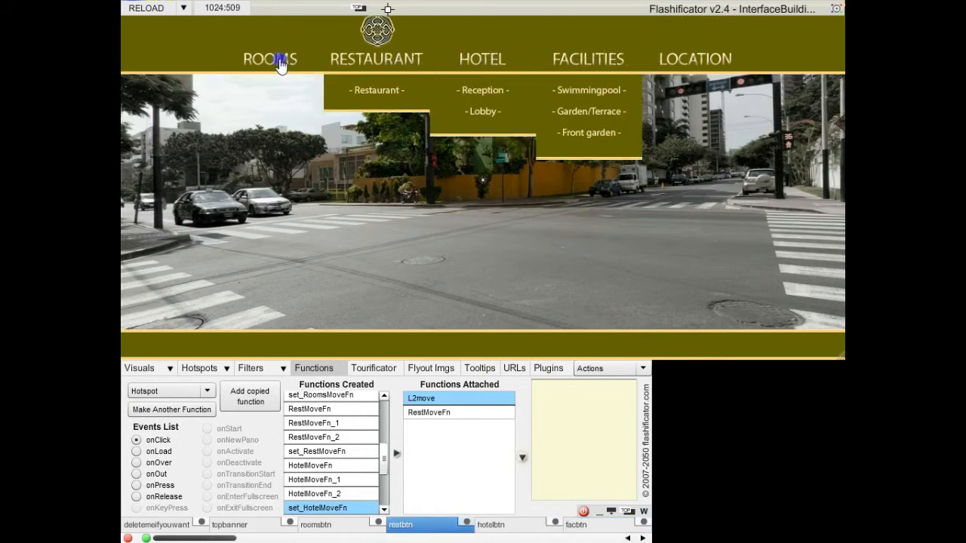
Test the Rooms and Location drop-down menus in the panorama
left_click(278, 60)
left_click(709, 64)
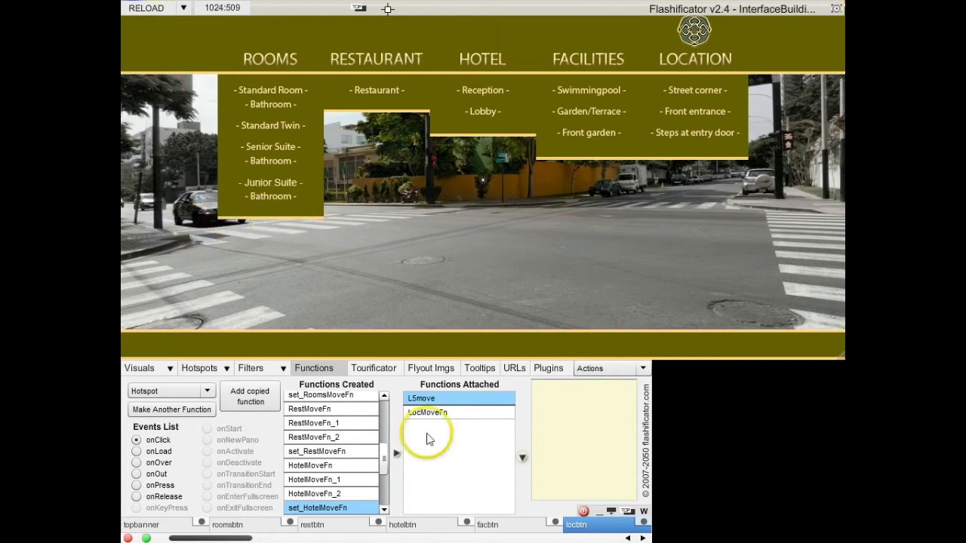
Turn off the hand cursor and button mode for the topbanner hotspot
left_click(149, 43)
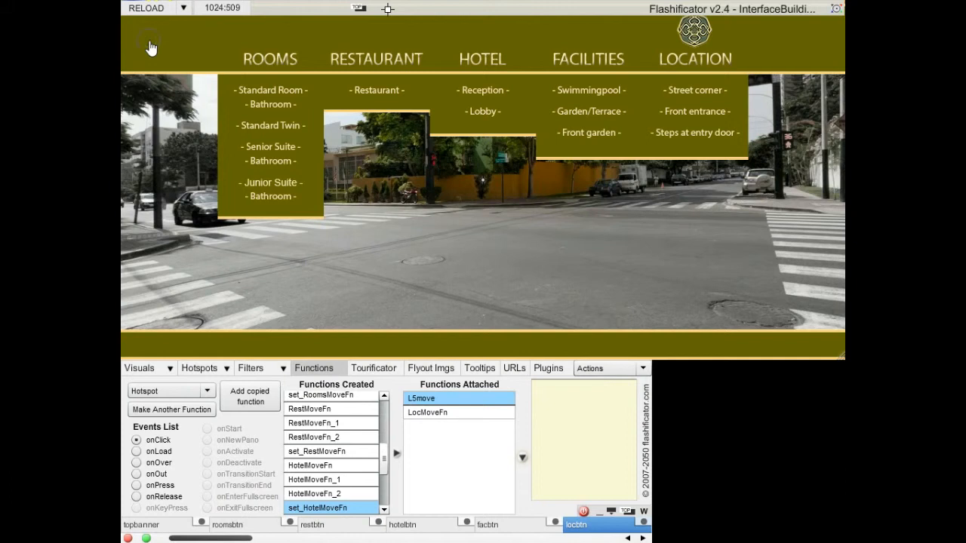
left_click(199, 368)
left_click(262, 456)
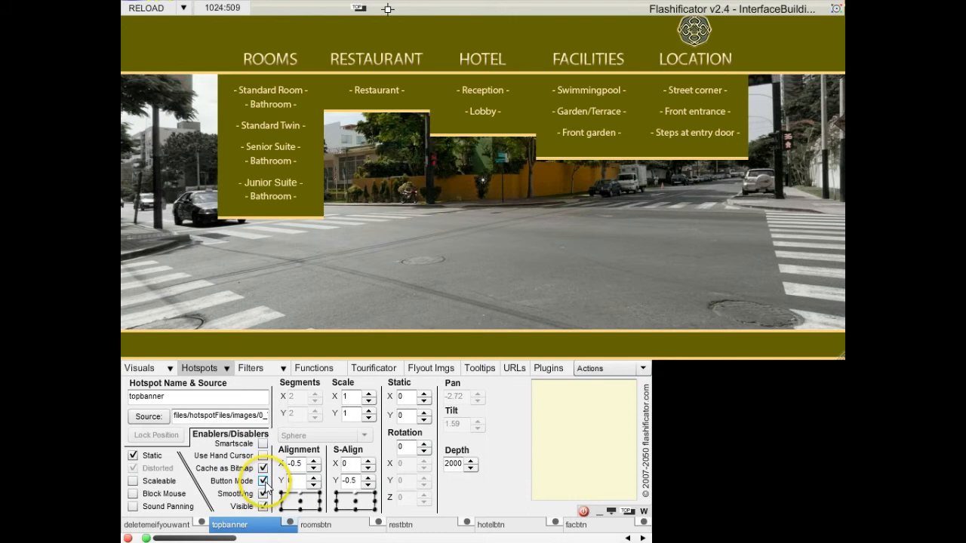
left_click(264, 481)
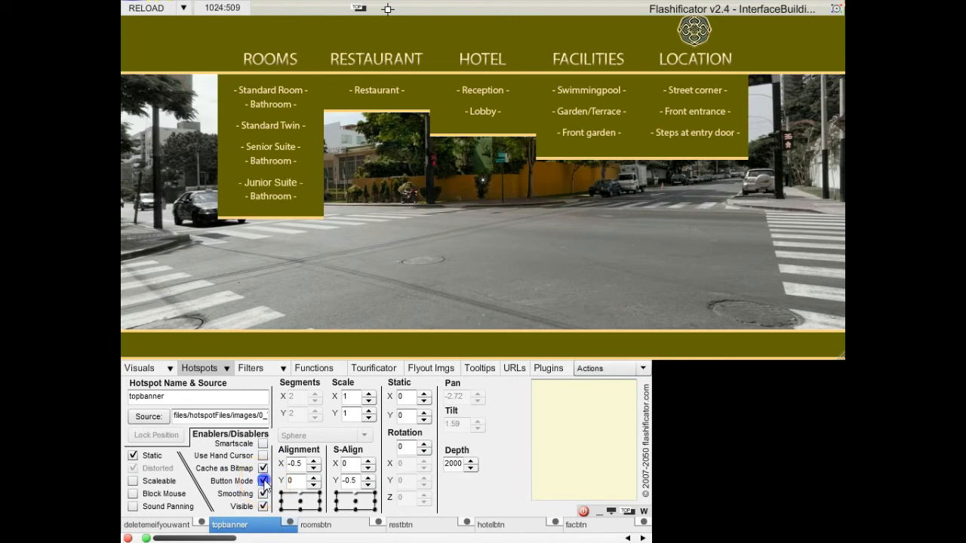
Turn off the hand cursor and button mode for the menu backgrounds, including rooms_bg and rest_bg, and reload the panorama
left_click(225, 219)
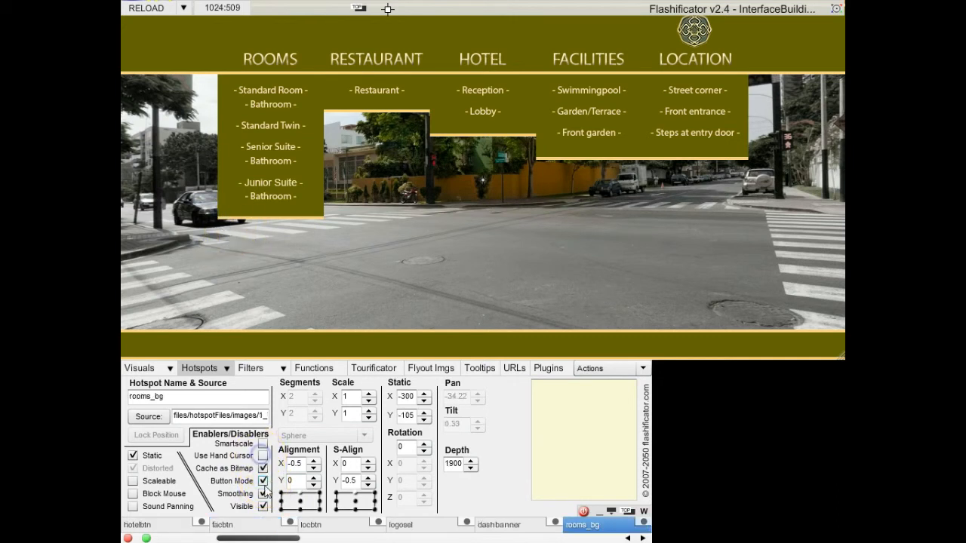
left_click(263, 481)
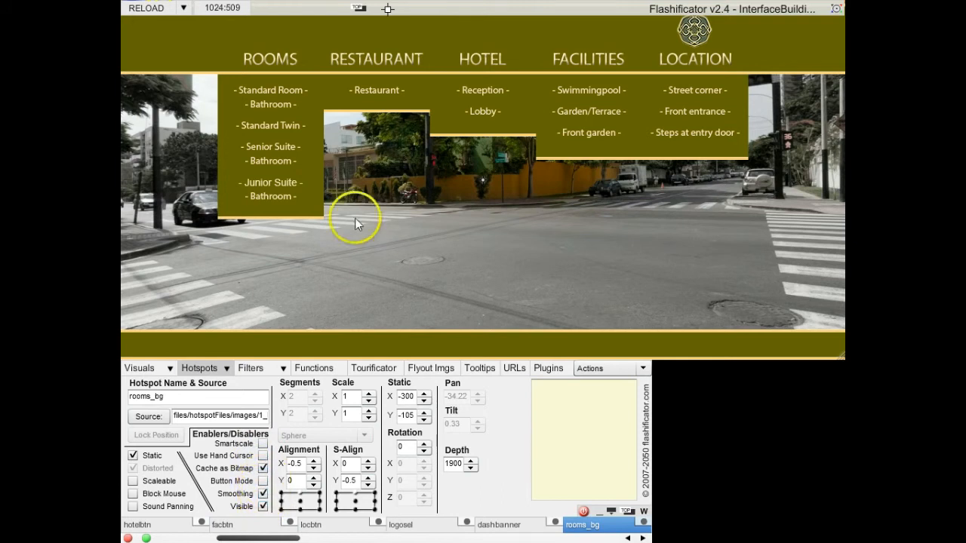
left_click(332, 113)
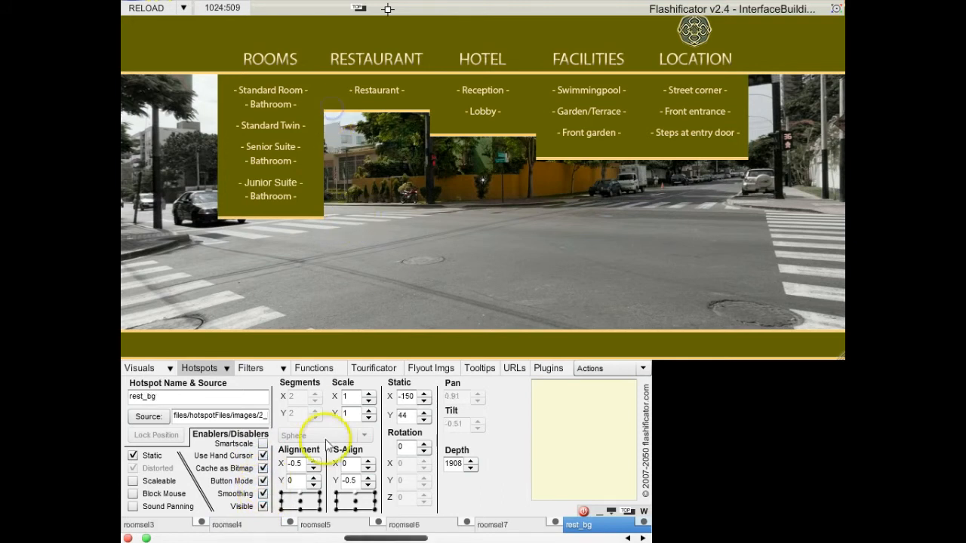
left_click(264, 483)
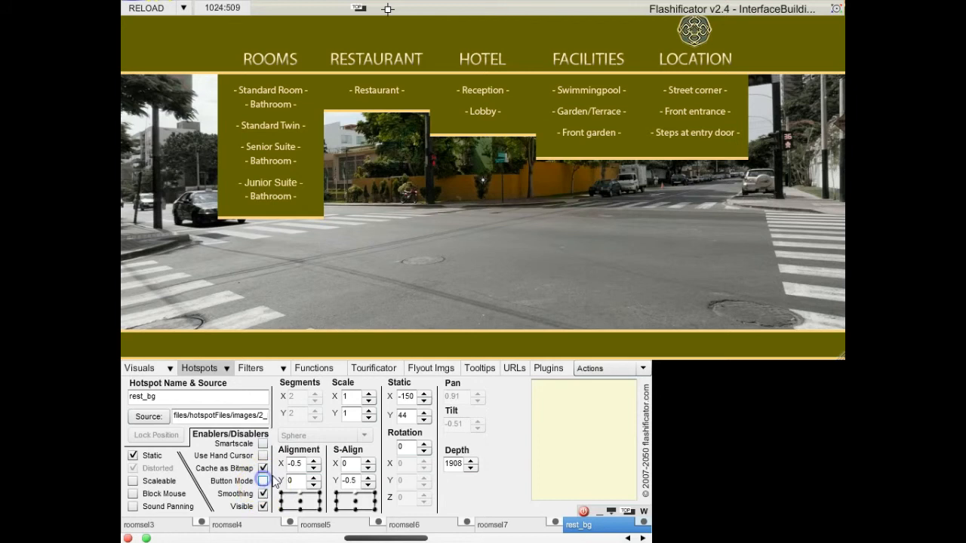
left_click(438, 150)
left_click(151, 8)
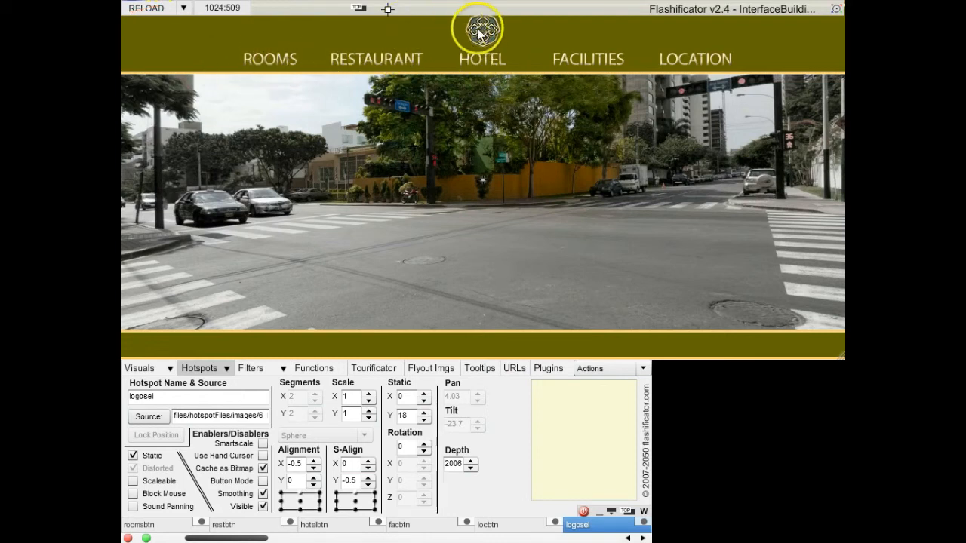
Test the Rooms, Restaurant and Hotel buttons in the reloaded panorama by toggling their drop-down menus
left_click(269, 58)
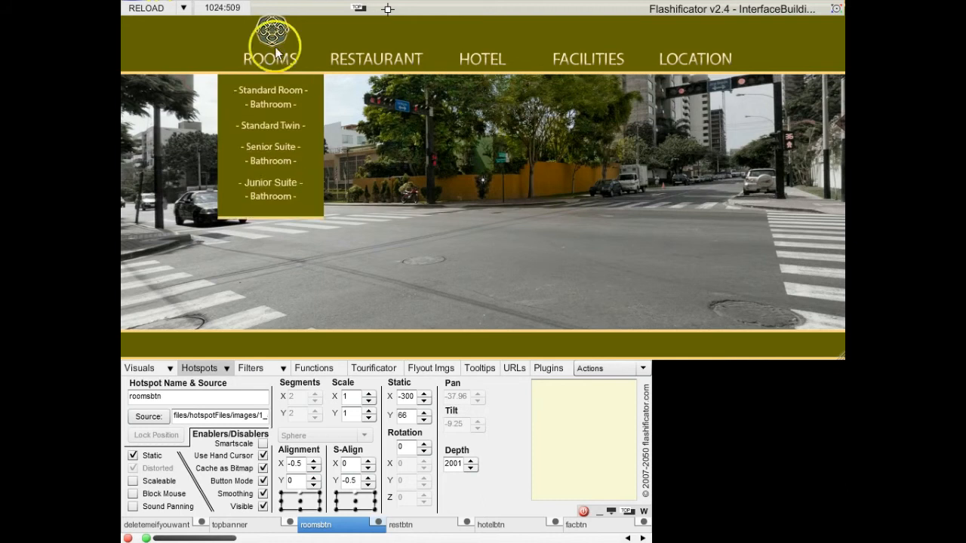
left_click(396, 62)
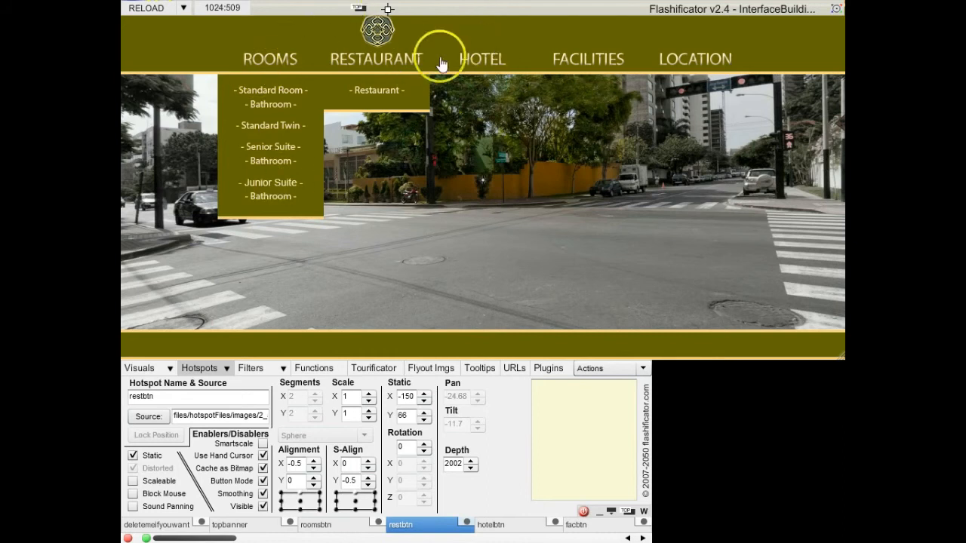
left_click(478, 59)
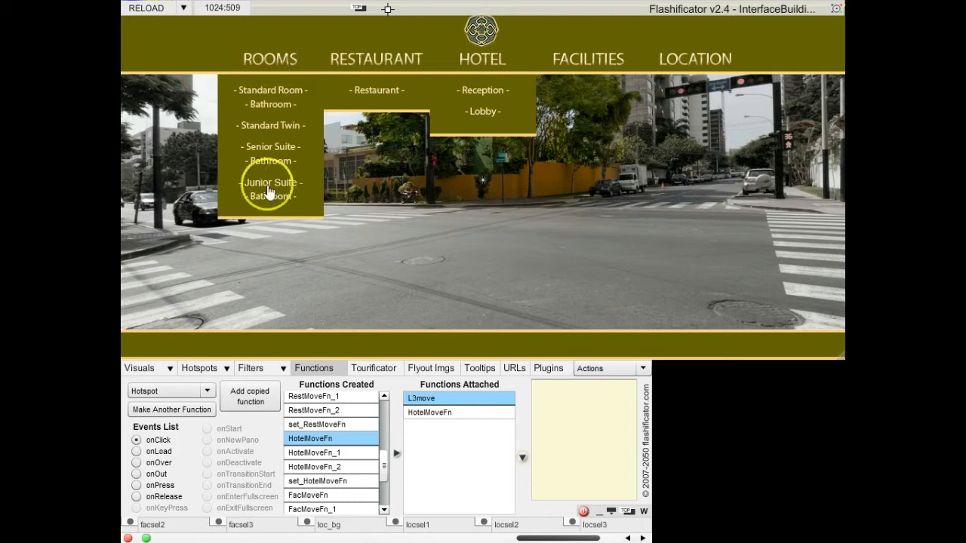
left_click(388, 65)
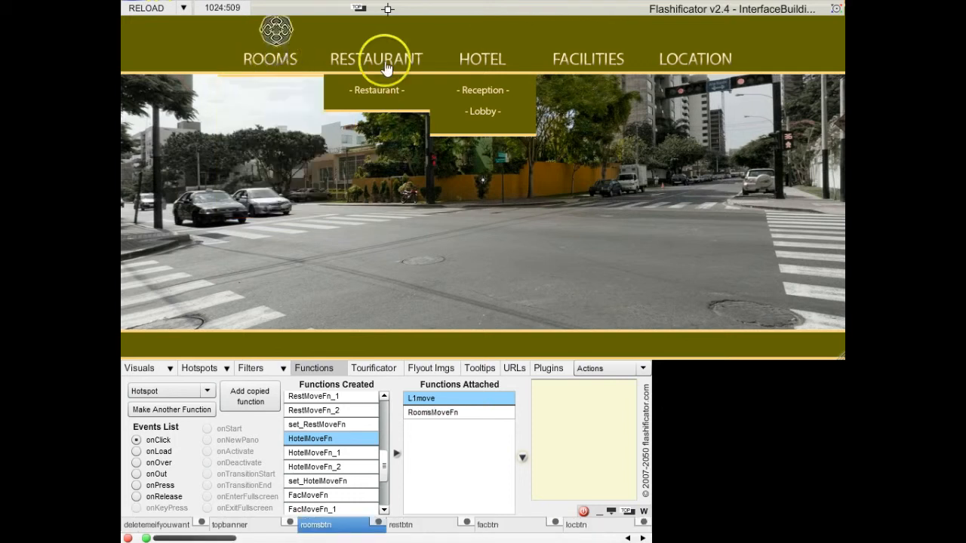
left_click(489, 59)
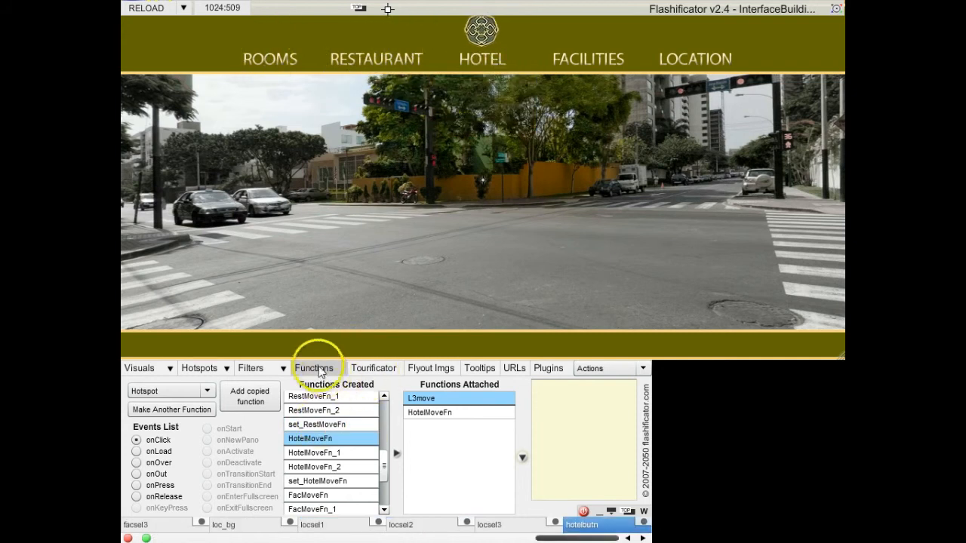
Find RoomsMoveFn_2 among the created functions and attach it to the onClick event of restbtn
scroll(383, 447, "up", 5)
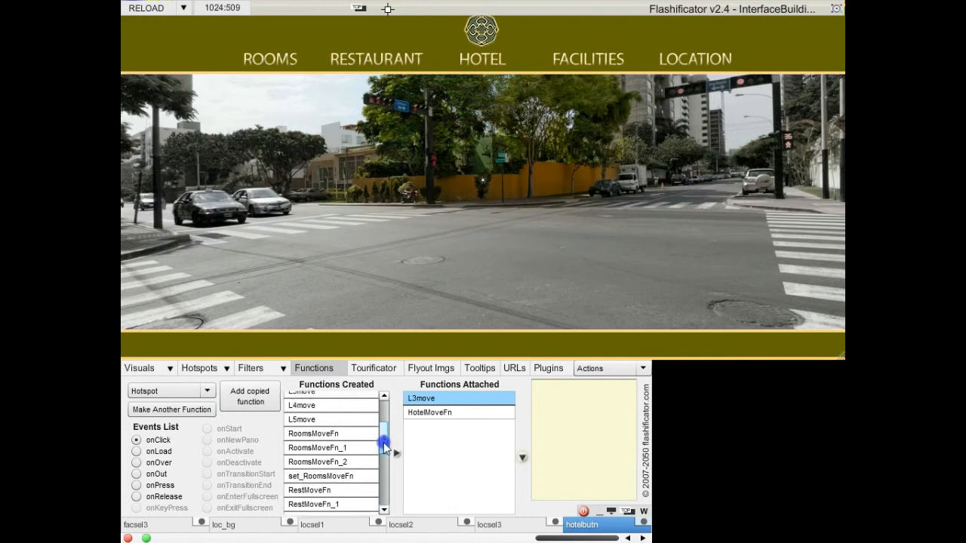
scroll(384, 447, "up", 2)
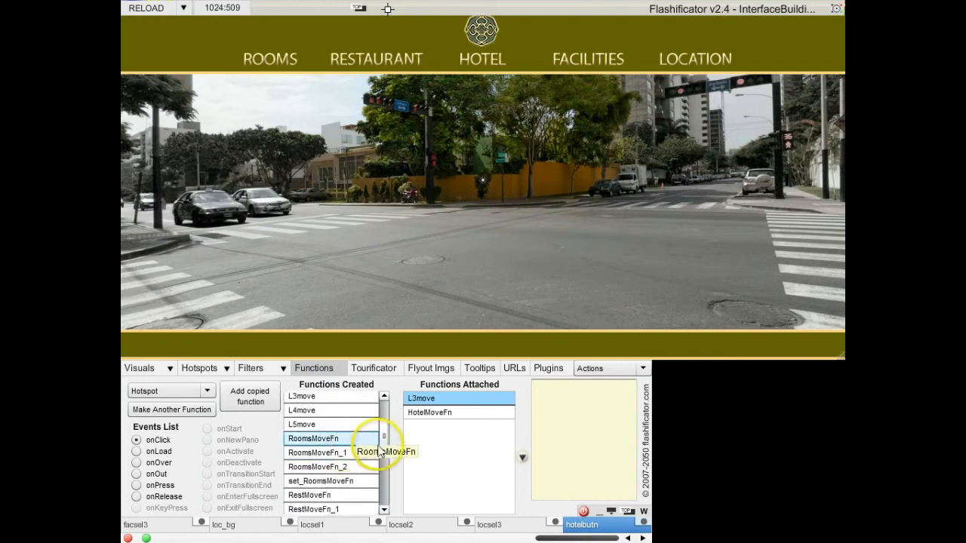
left_click_drag(383, 445, 384, 453)
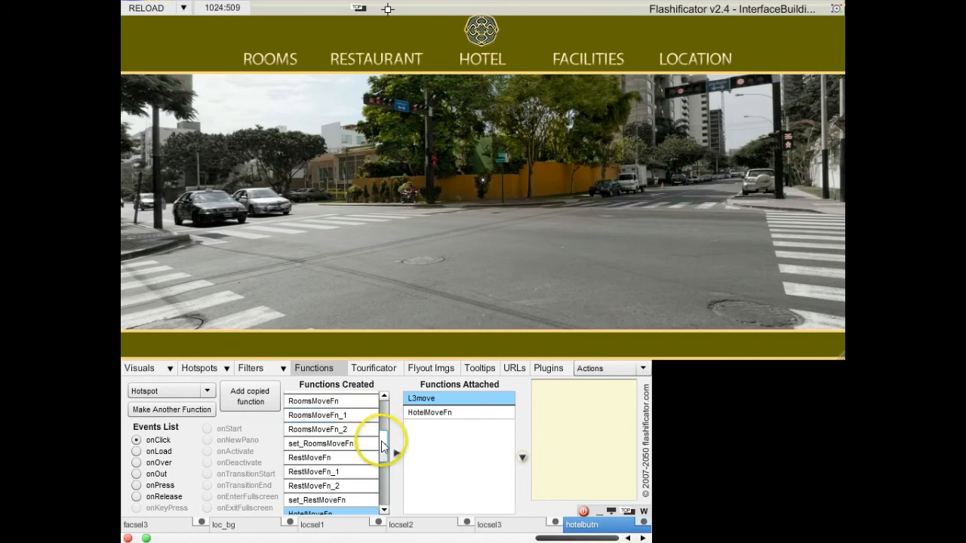
mouse_move(384, 442)
left_mouse_down()
mouse_move(390, 498)
mouse_move(395, 454)
left_mouse_up()
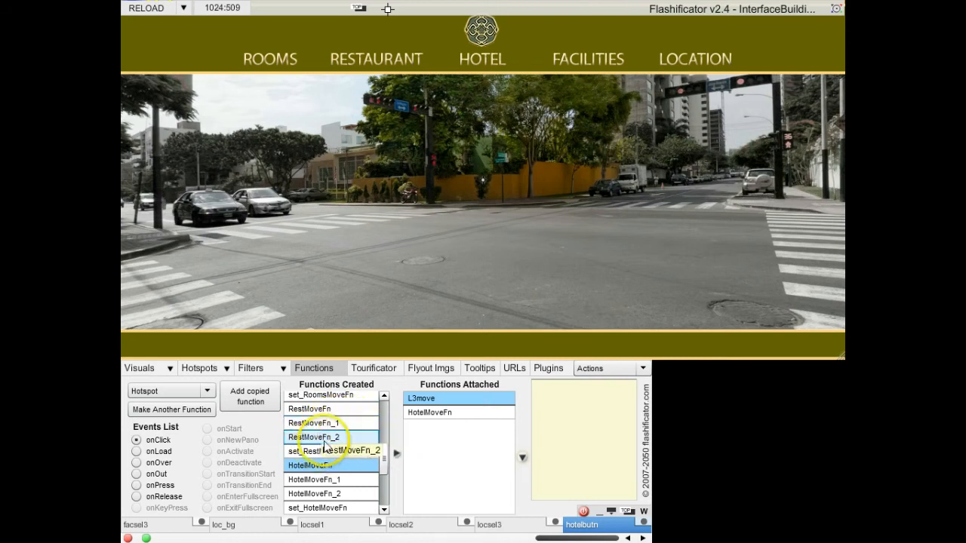
mouse_move(382, 460)
left_mouse_down()
mouse_move(385, 429)
mouse_move(391, 449)
left_mouse_up()
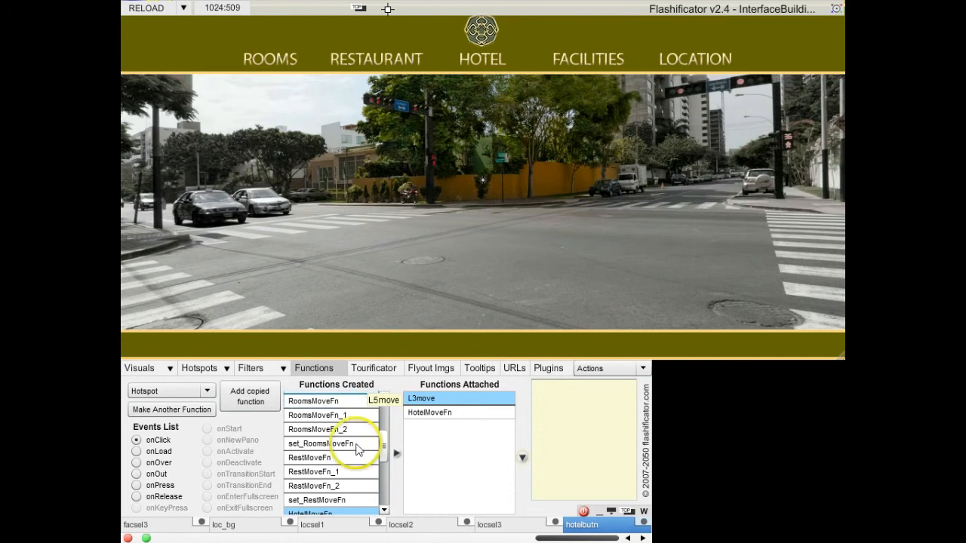
left_click(333, 430)
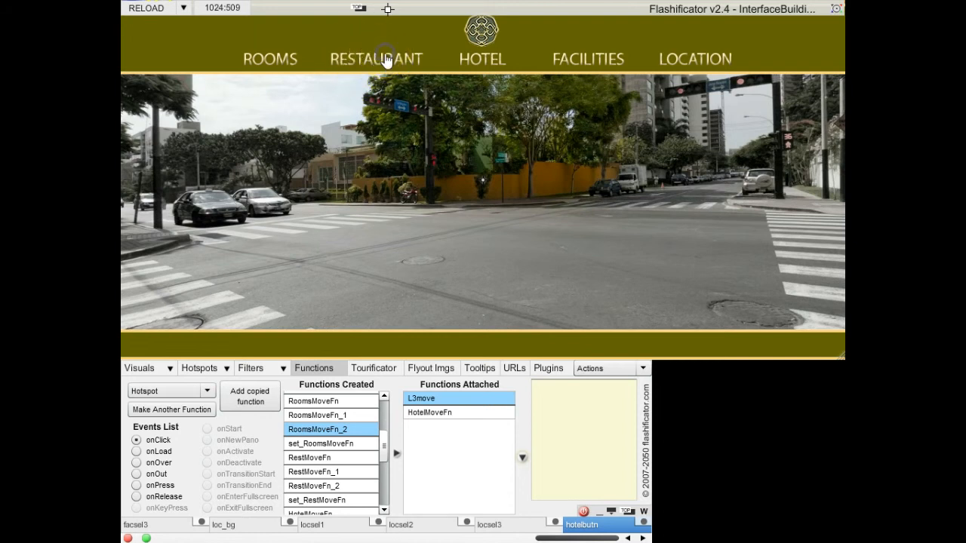
left_click(385, 60)
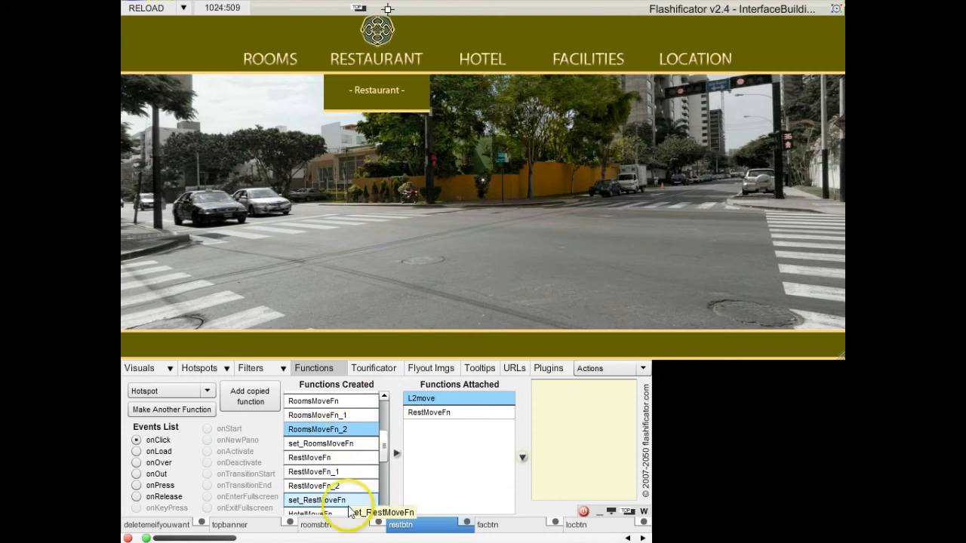
left_click(396, 455)
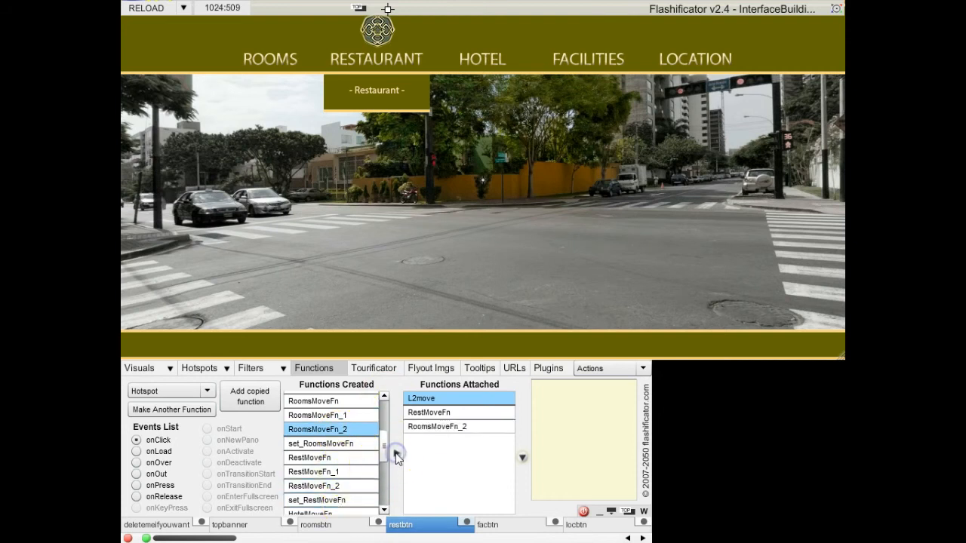
Attach RoomsMoveFn_2 to the onClick events of the Hotel, Facilities and Location buttons as well
left_click(480, 60)
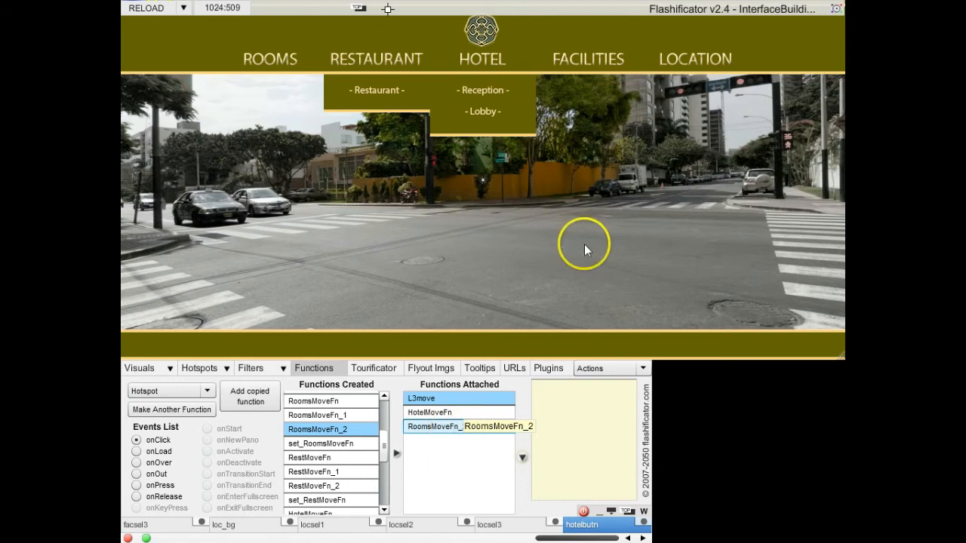
left_click(586, 59)
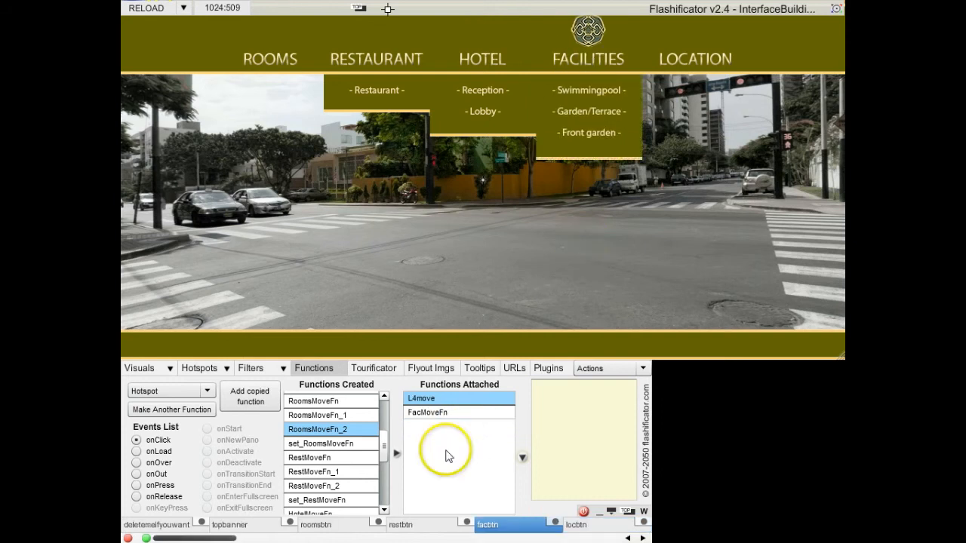
left_click(397, 455)
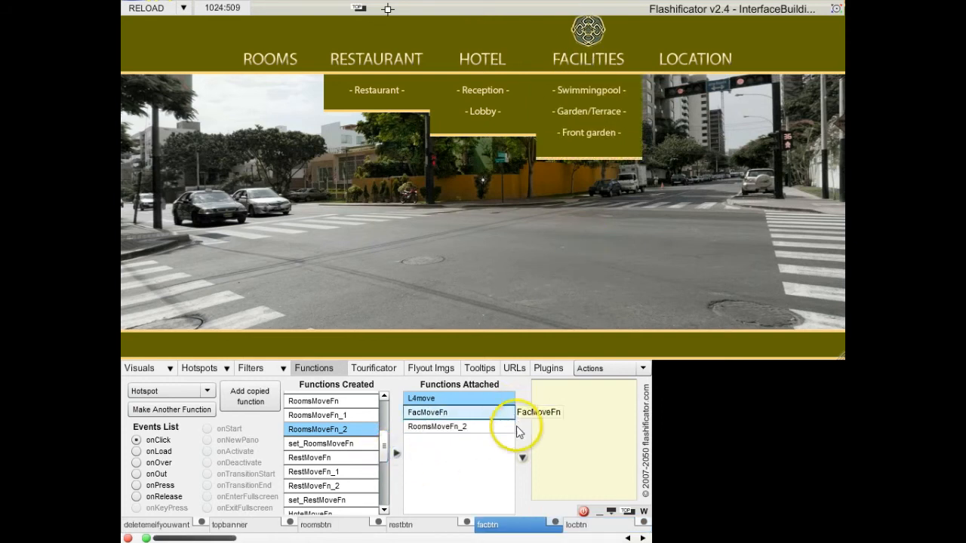
left_click(700, 64)
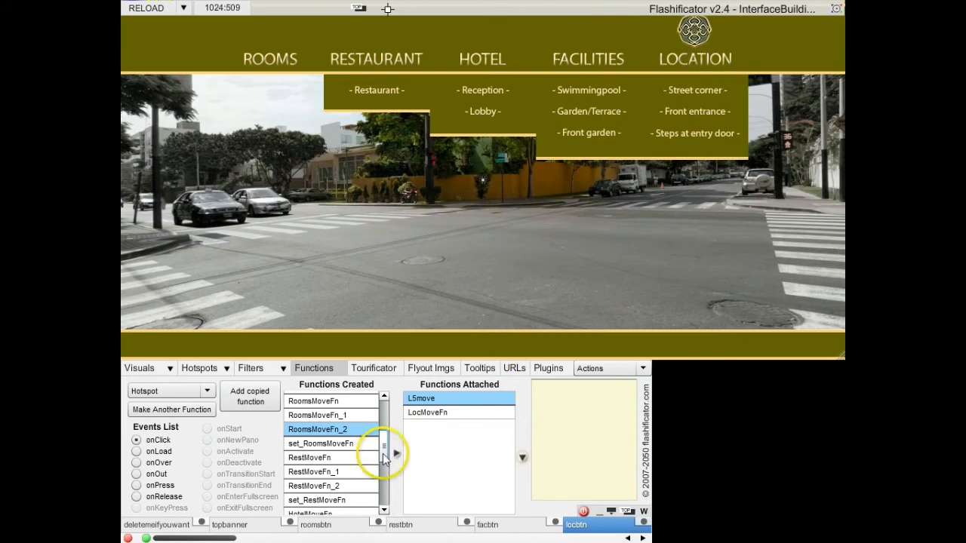
left_click(398, 455)
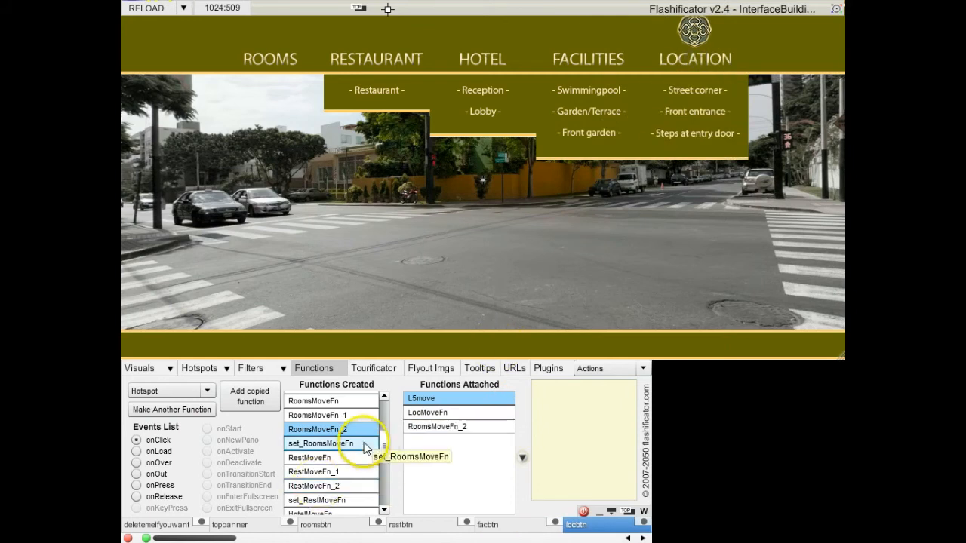
Attach RestMoveFn_2 to the onClick events of the Rooms, Hotel, Facilities and Location buttons
left_click_drag(385, 447, 394, 469)
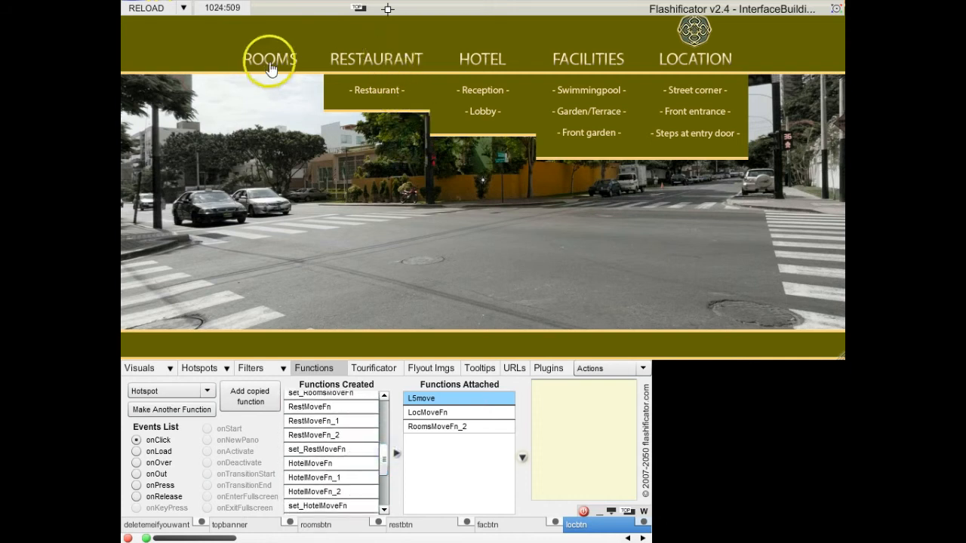
left_click(326, 435)
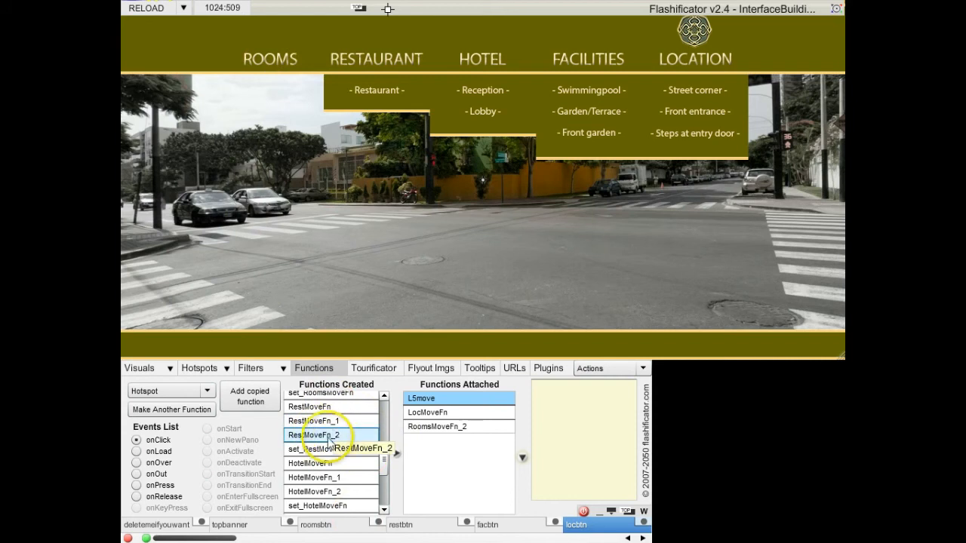
left_click(275, 64)
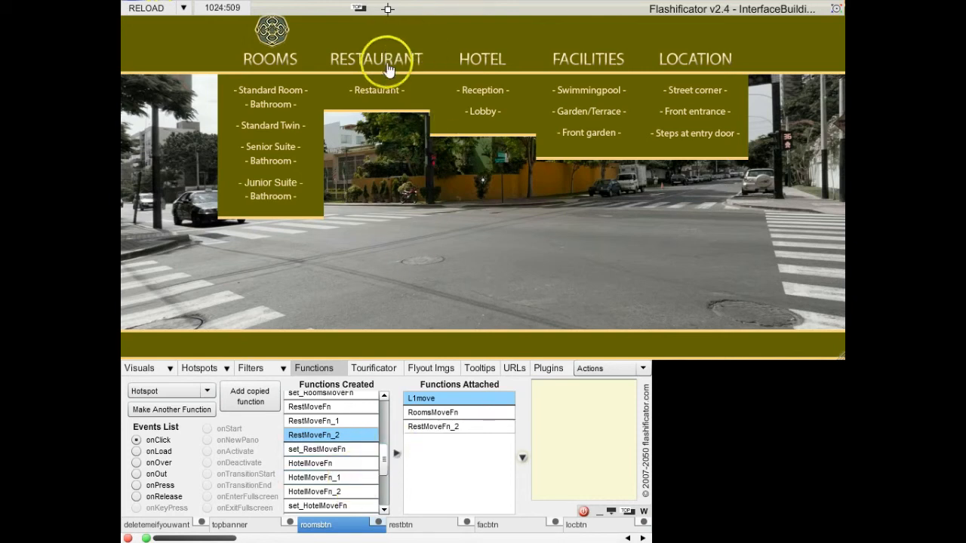
left_click(485, 58)
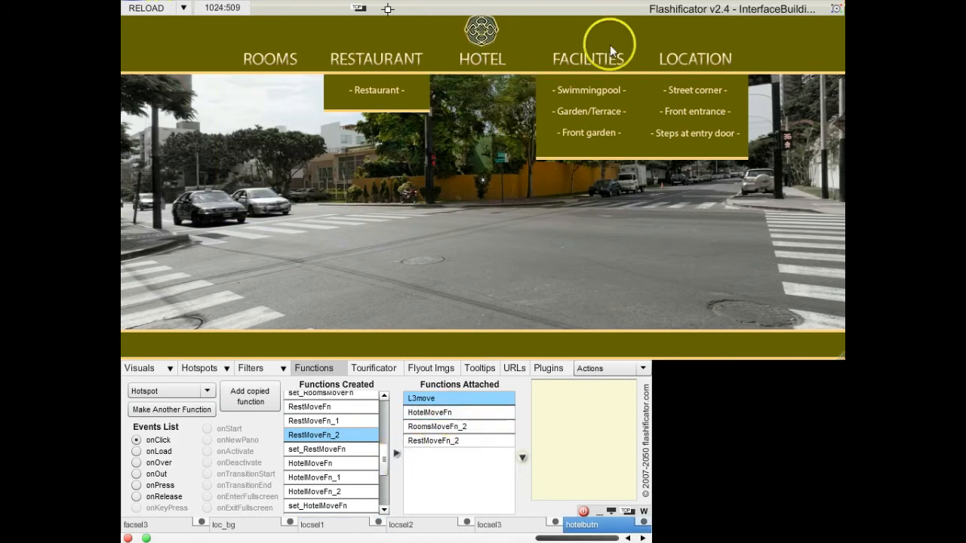
left_click(583, 65)
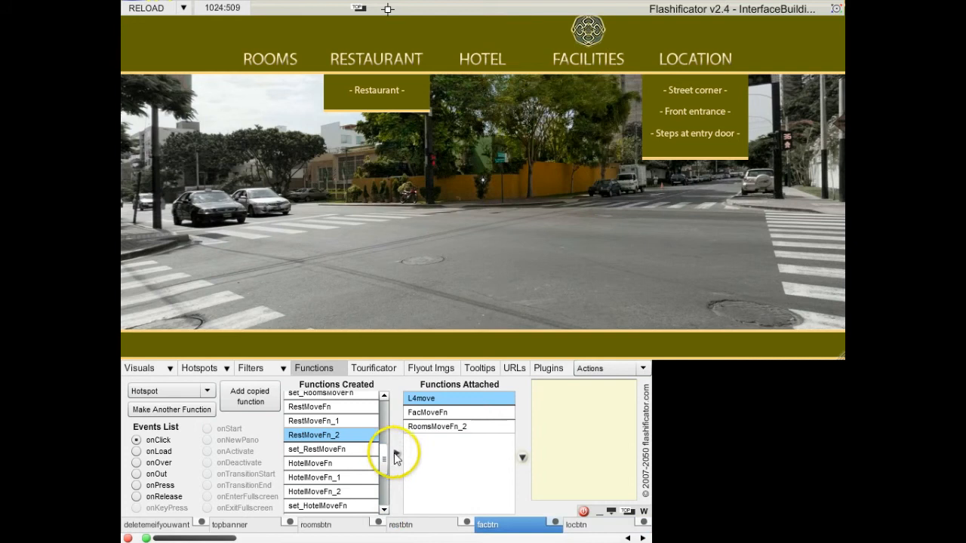
left_click(707, 59)
left_click(395, 455)
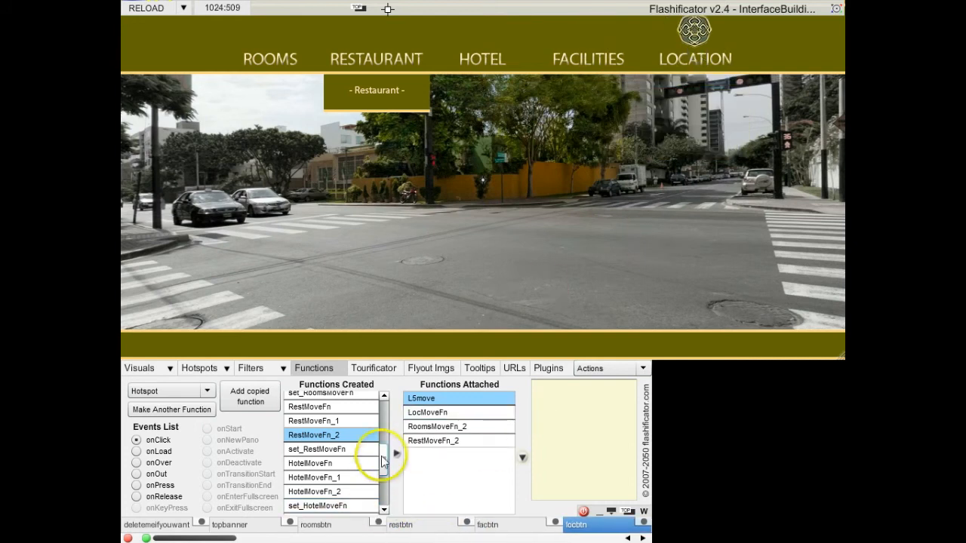
Attach HotelMoveFn_2 to the onClick events of the Rooms, Restaurant, Facilities and Location buttons
left_click_drag(382, 468, 383, 477)
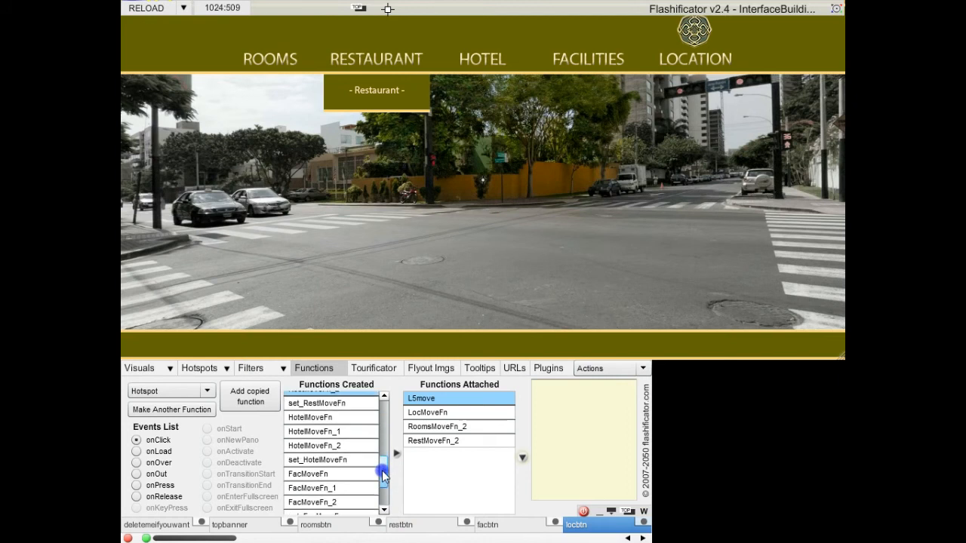
left_click(336, 459)
left_click(336, 446)
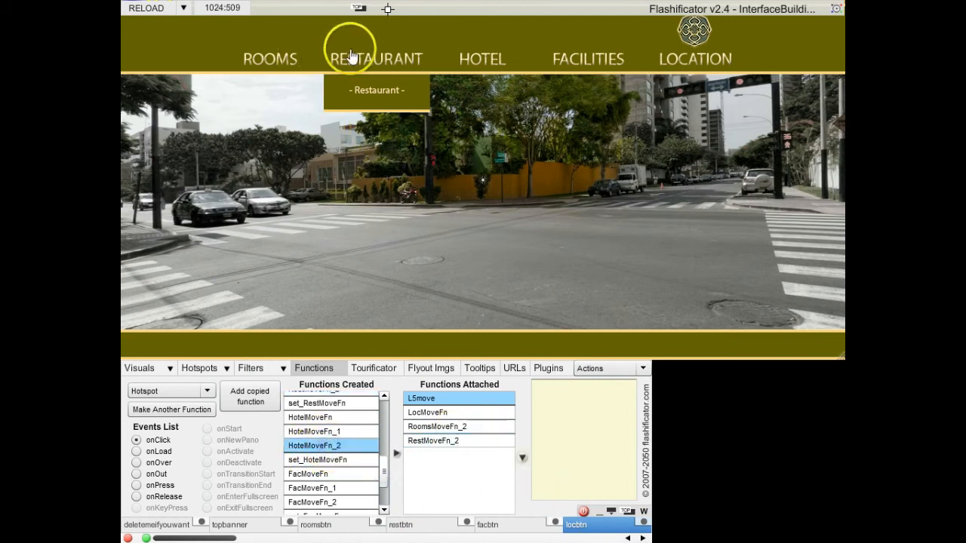
left_click(265, 67)
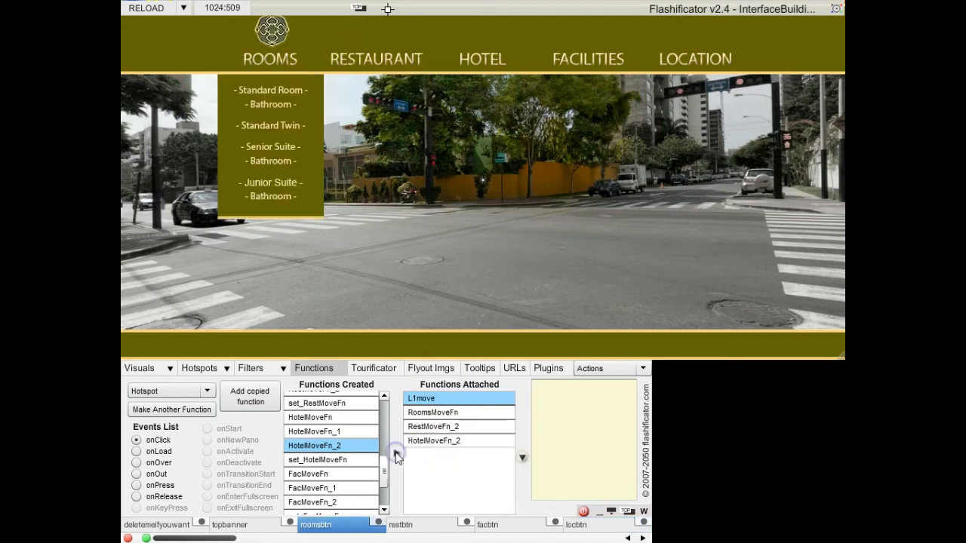
left_click(363, 60)
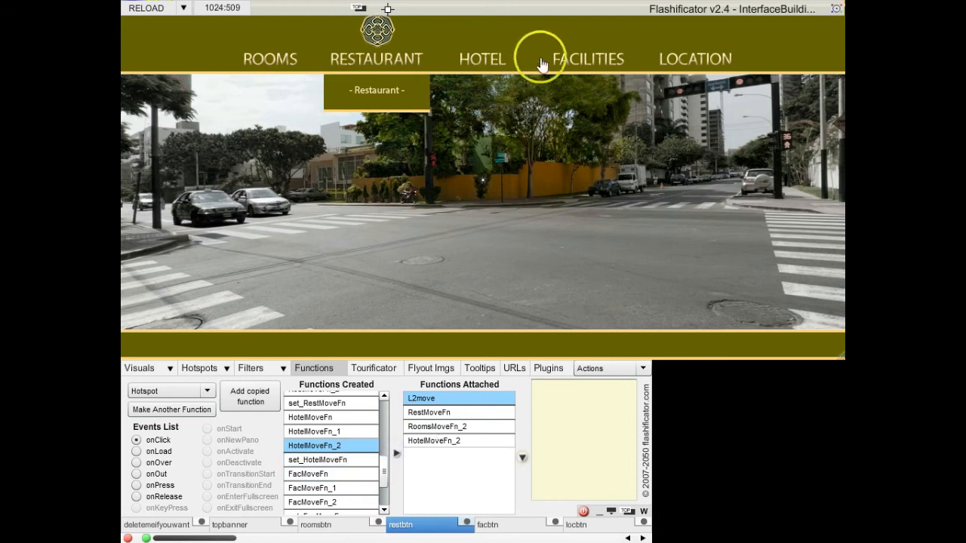
left_click(586, 60)
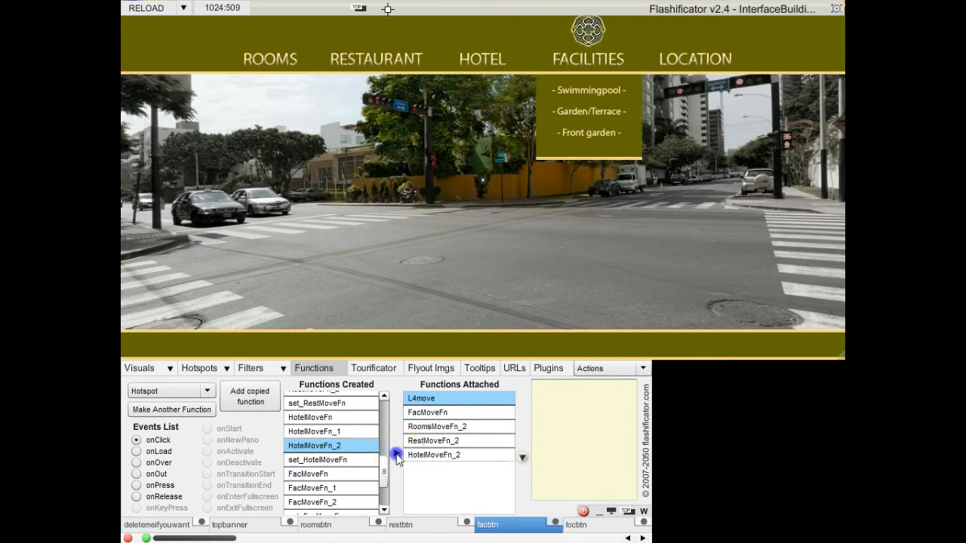
left_click(688, 60)
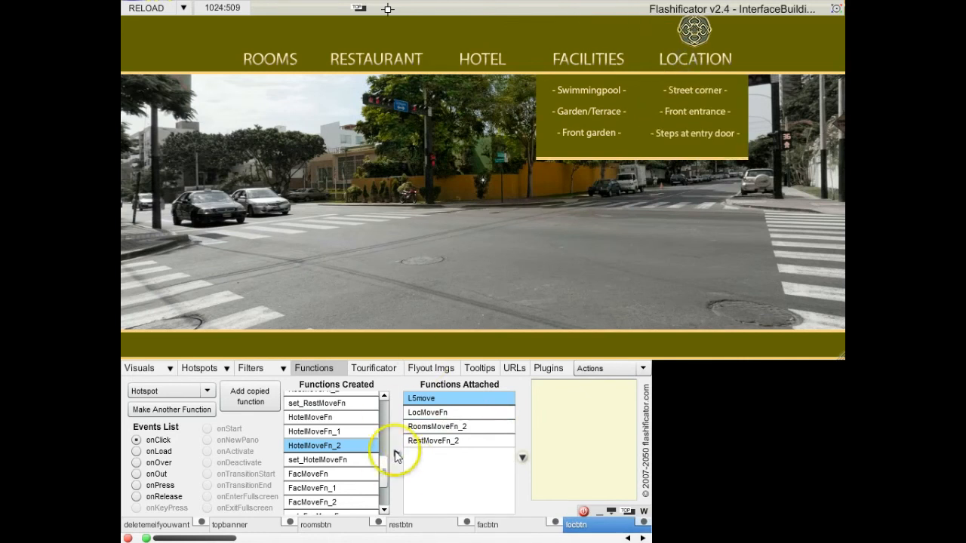
Attach FacMoveFn_2 to the onClick events of the Rooms, Restaurant, Hotel and Location buttons
scroll(385, 466, "down", 2)
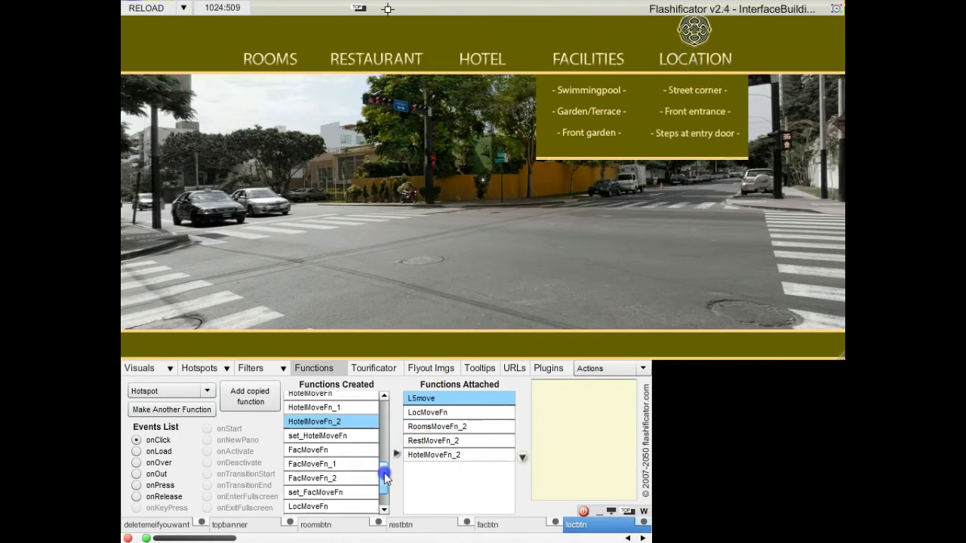
left_click(330, 450)
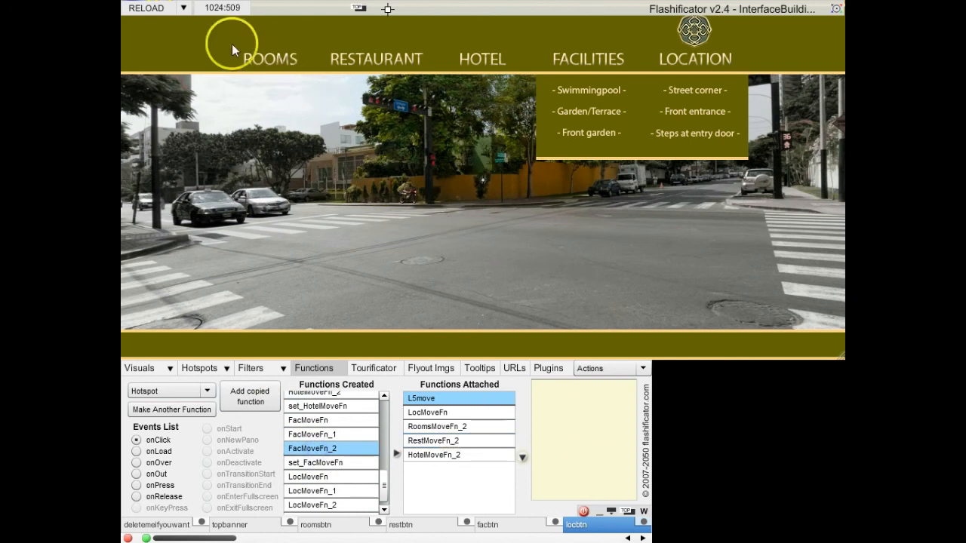
left_click(344, 525)
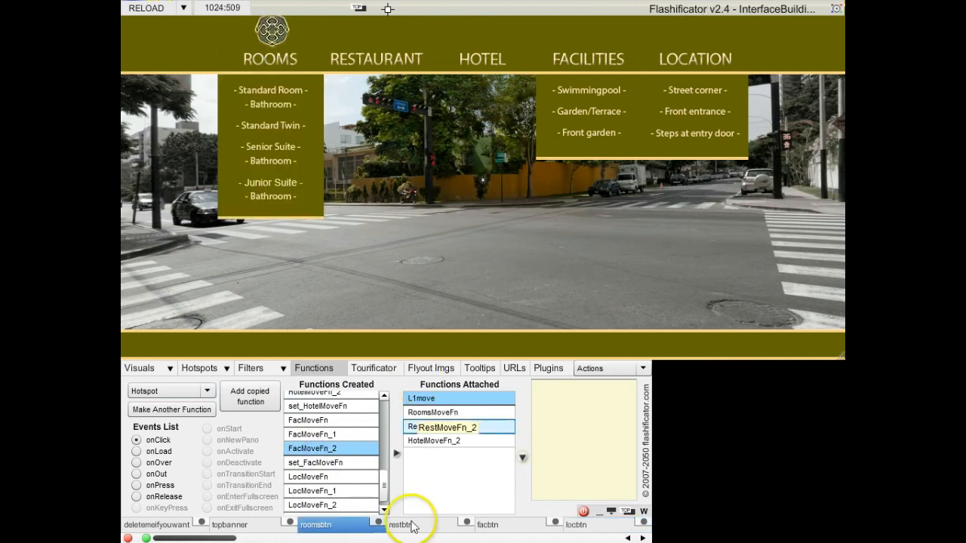
left_click(396, 453)
left_click(370, 72)
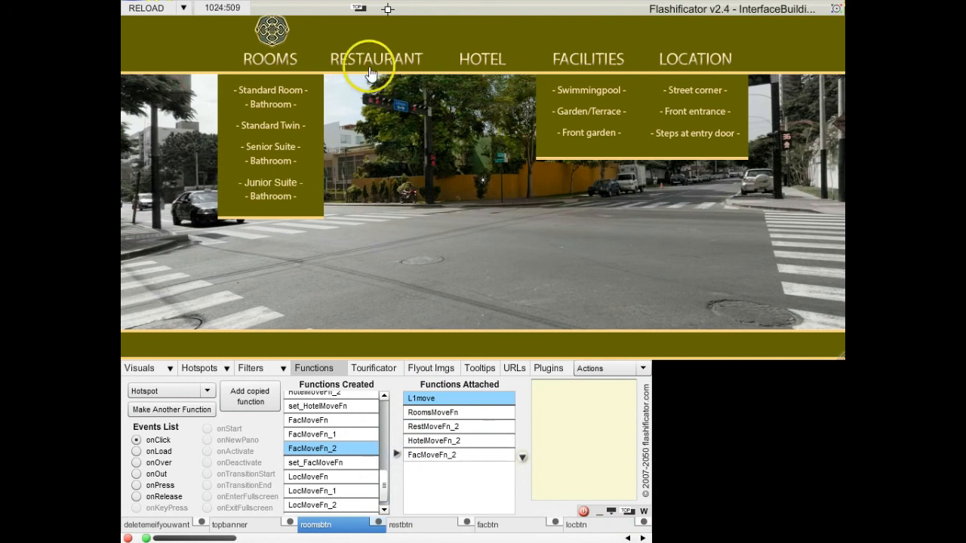
left_click(397, 453)
left_click(478, 57)
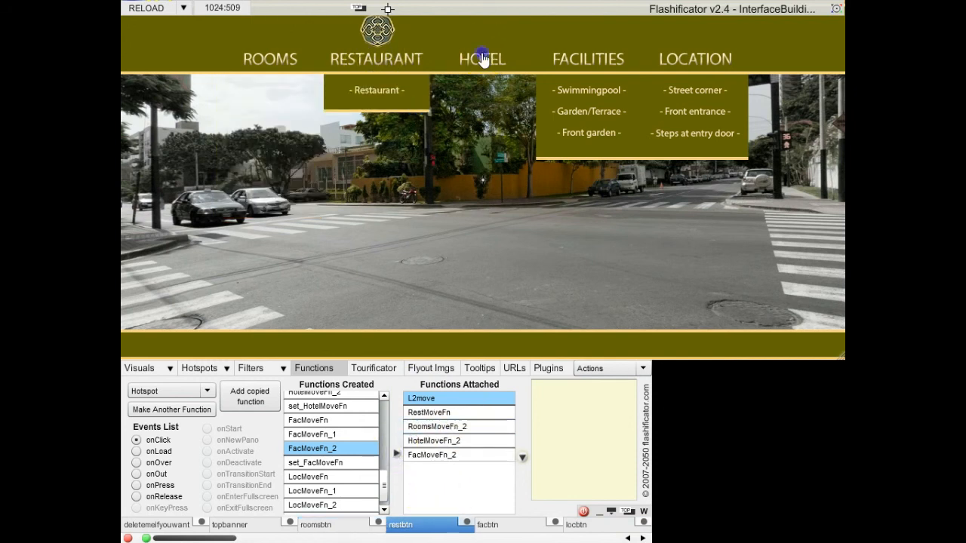
left_click(398, 440)
left_click(396, 453)
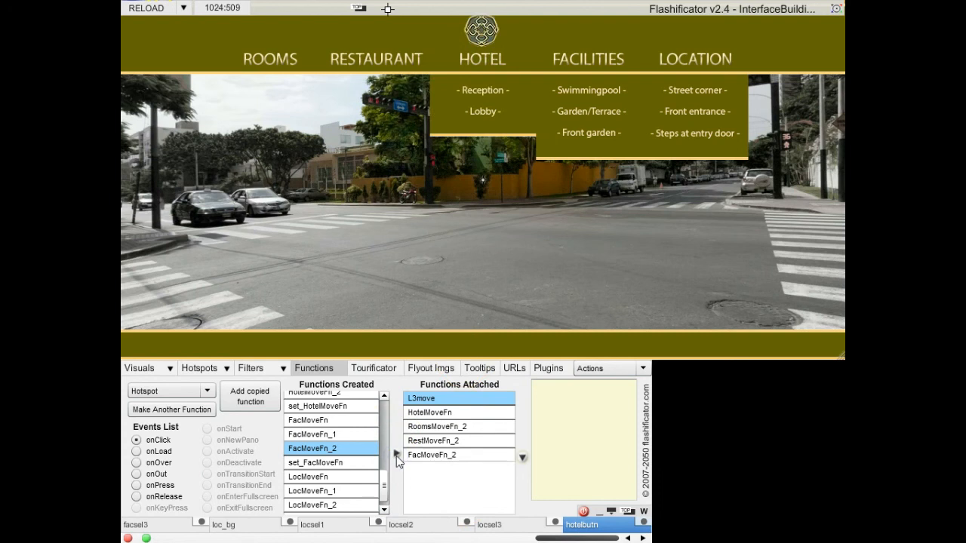
left_click(695, 49)
left_click(396, 454)
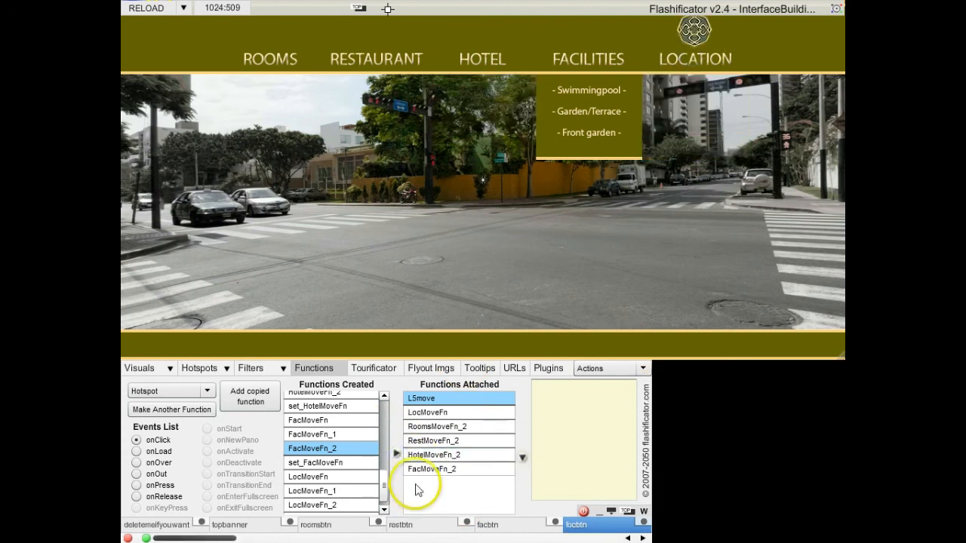
Attach LocMoveFn_2 to the onClick events of the Rooms, Restaurant, Hotel and Facilities buttons
left_click_drag(381, 498, 381, 500)
left_click(381, 504)
left_click(323, 494)
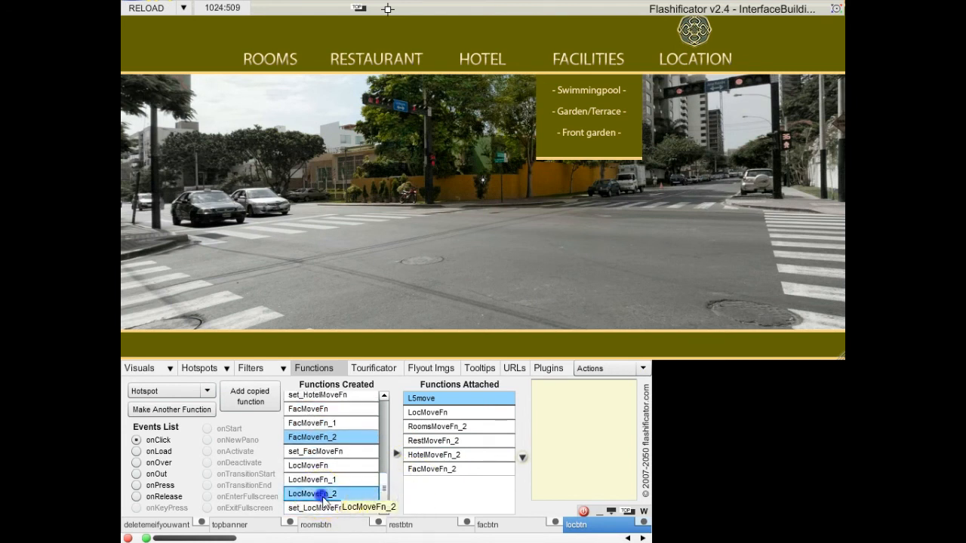
left_click(277, 60)
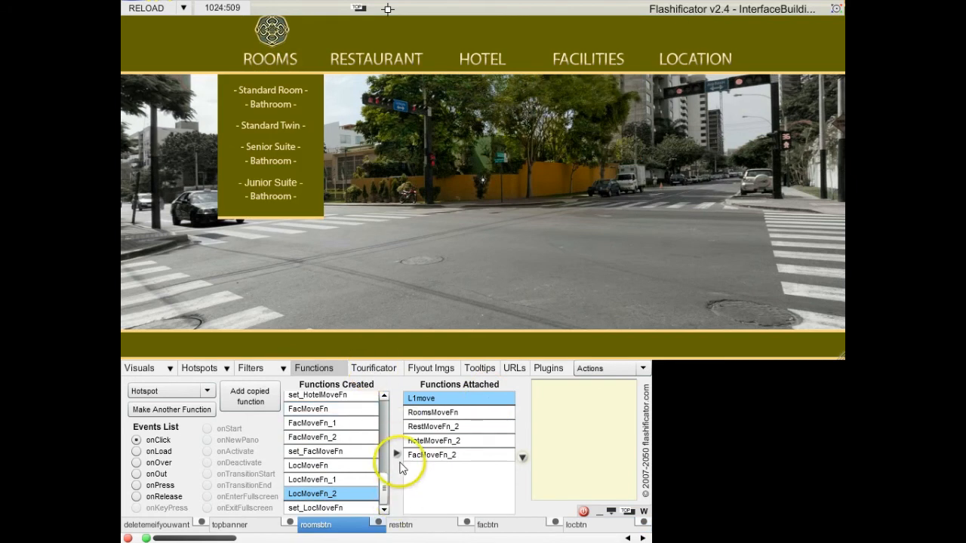
left_click(383, 59)
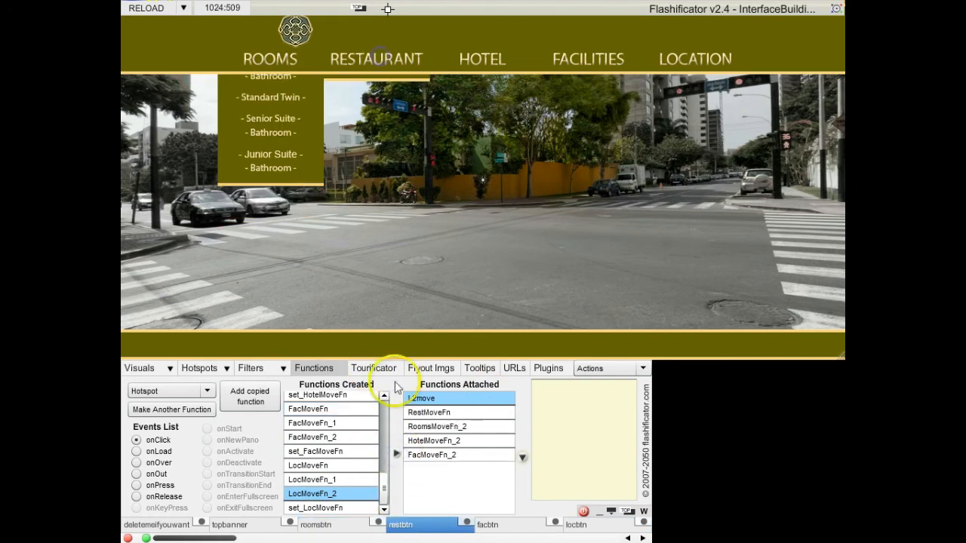
left_click(489, 60)
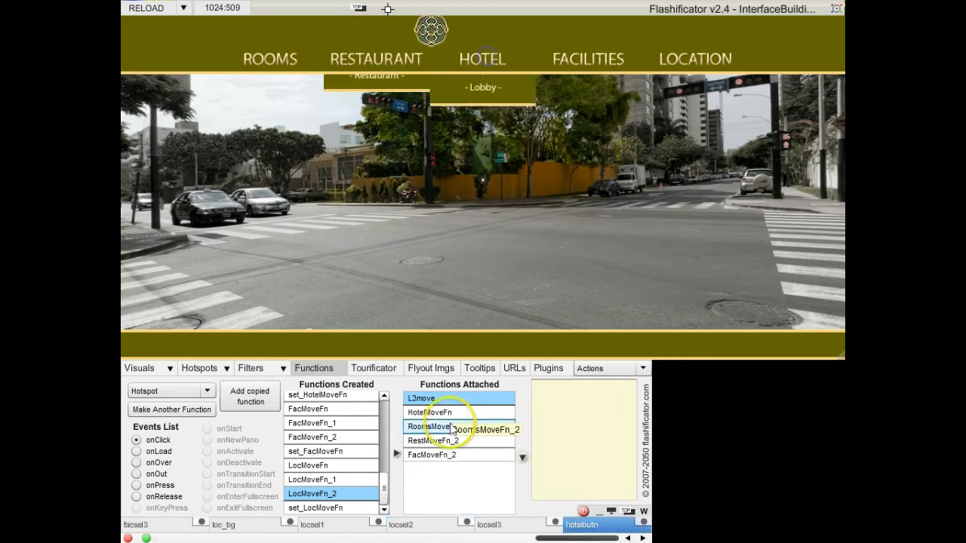
left_click(609, 63)
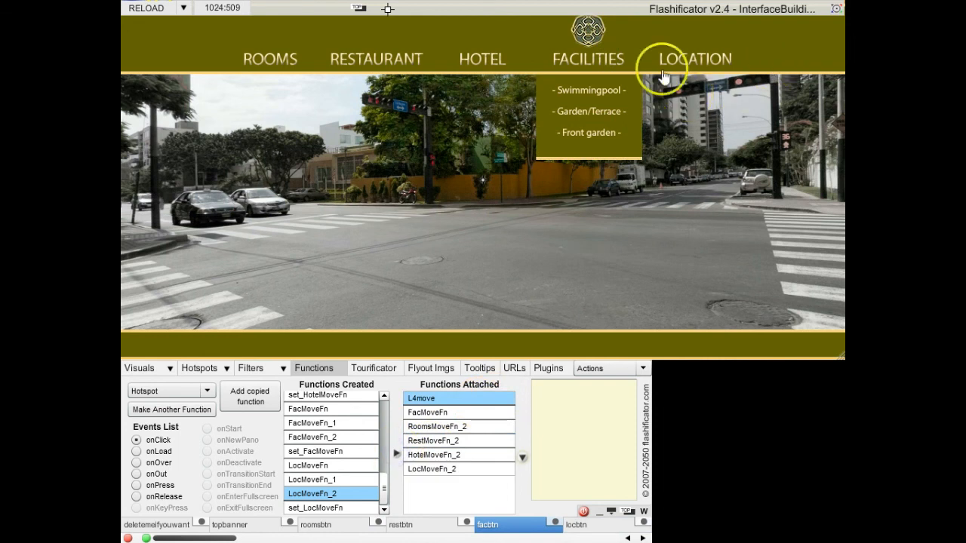
Test the menu buttons in the panorama by switching between the Rooms, Restaurant and Location drop-down menus
left_click(260, 59)
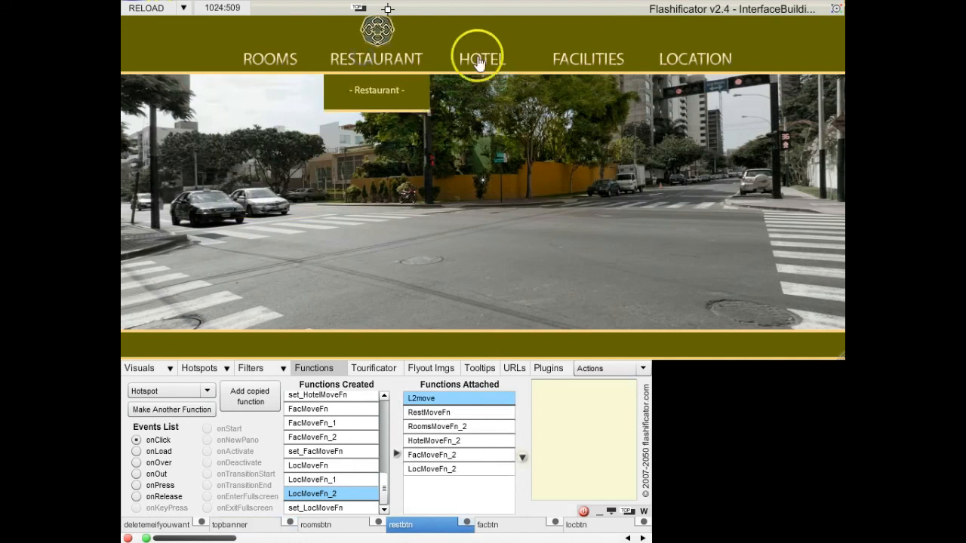
mouse_move(695, 61)
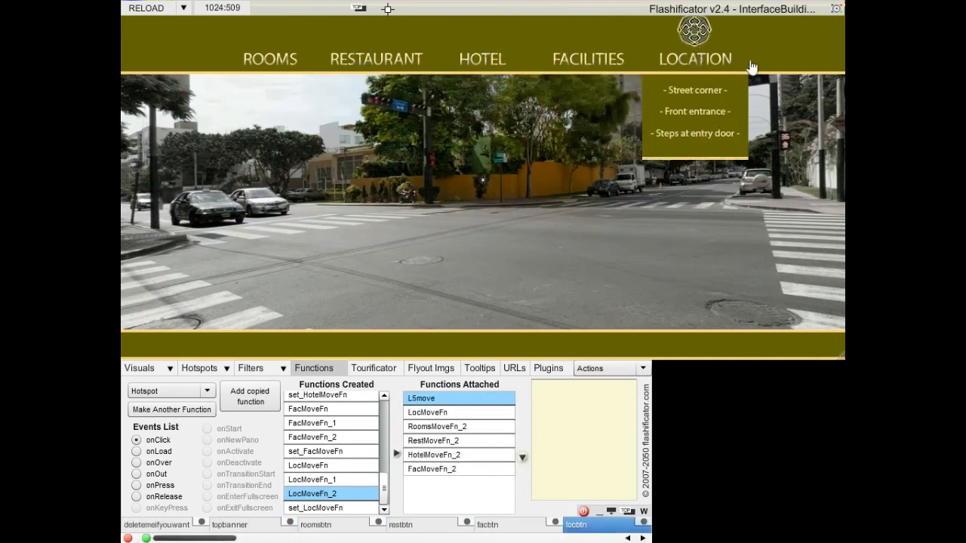
left_click(283, 68)
left_click(284, 68)
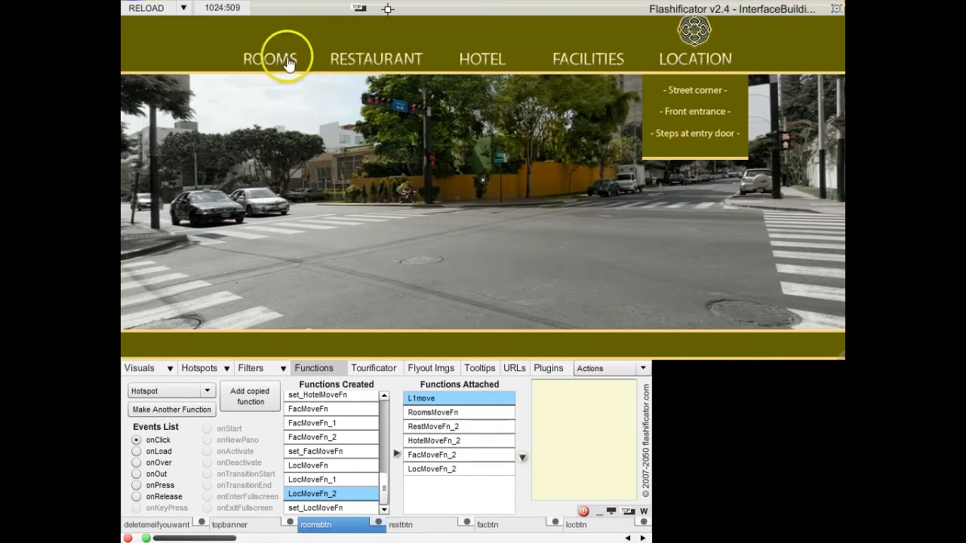
left_click(320, 192)
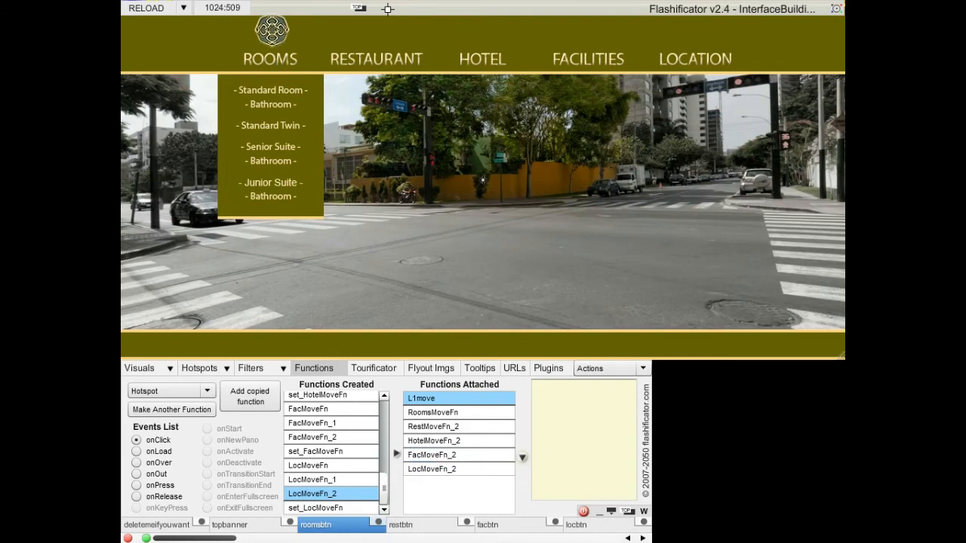